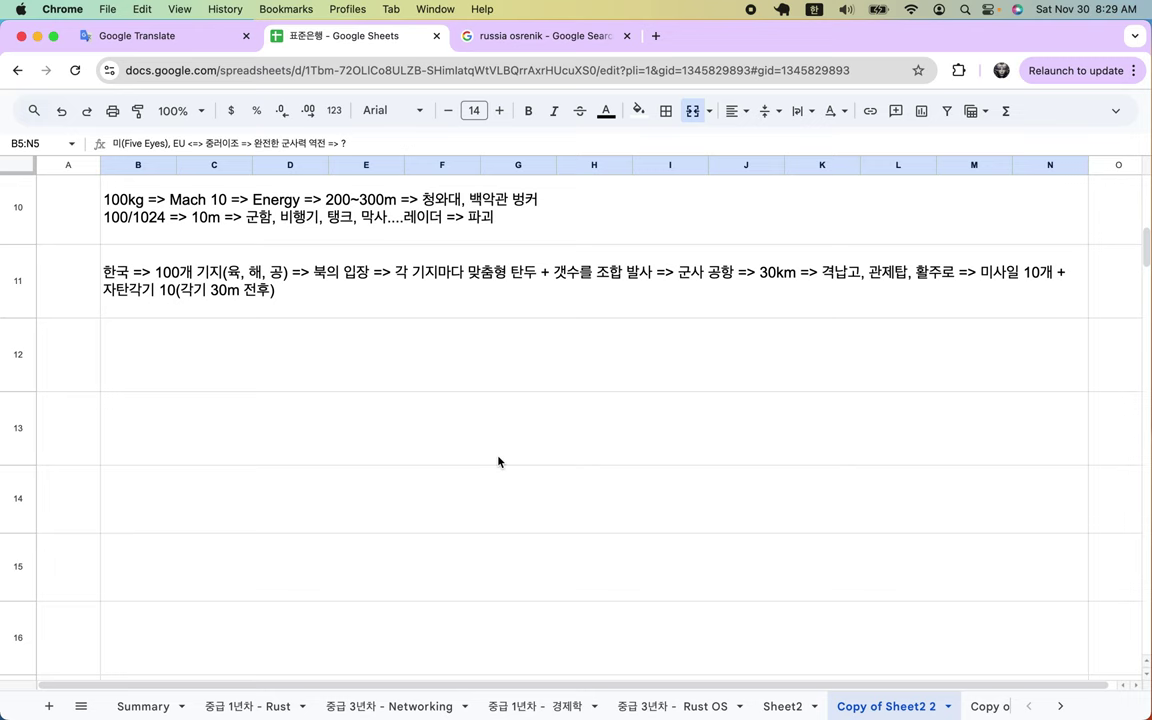
Enter "미군 80개 국가 800개 기지" in the merged cell of row 12
click(150, 372)
text(ㅁ미군 8)
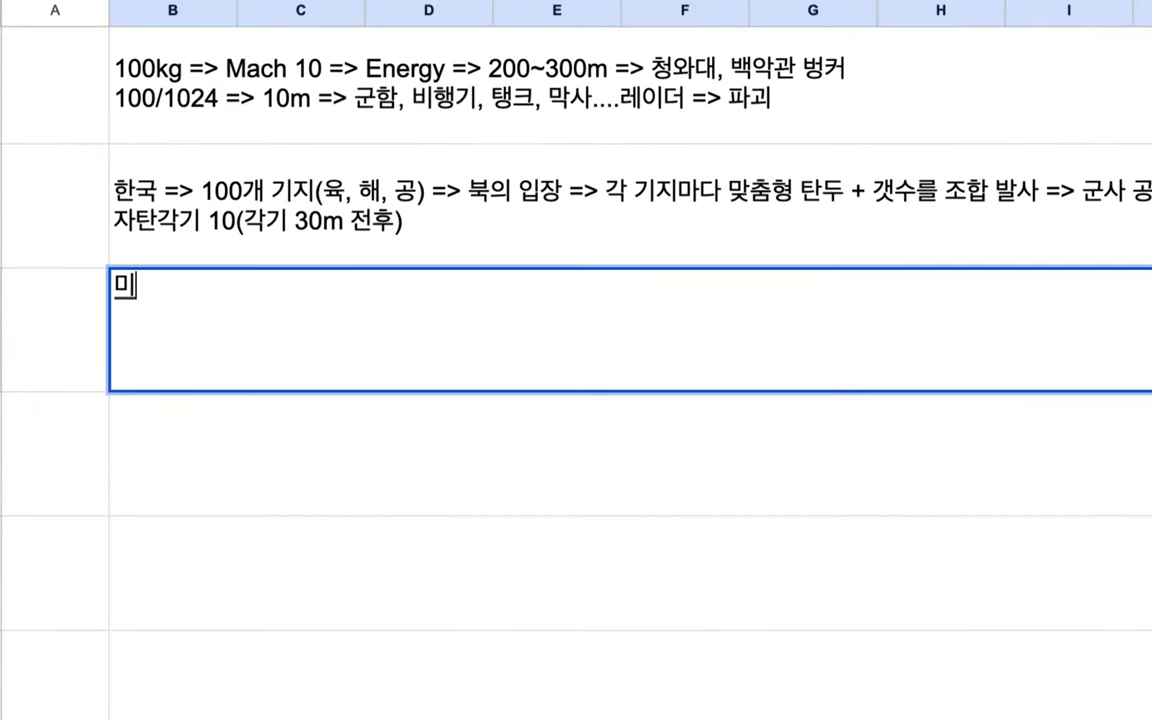
text(0개)
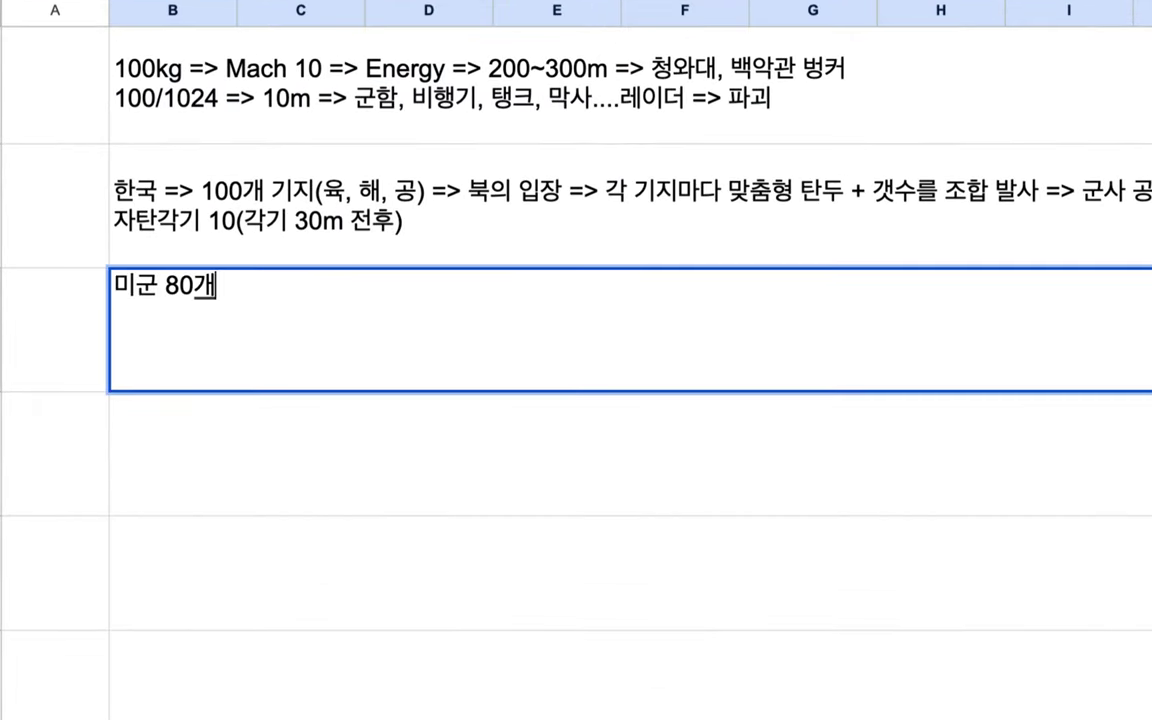
text( 국가 800개 기지)
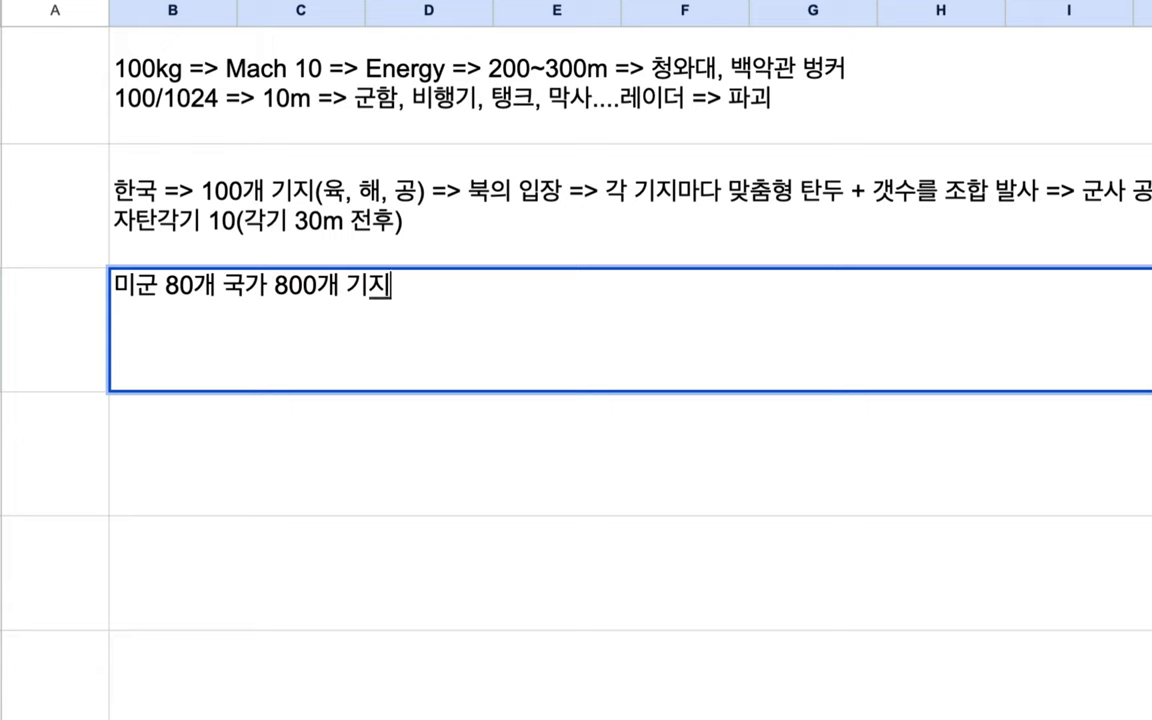
Change 미군 to 미국 in the row 12 text and append "=> 60분 내에 무력화"
click(150, 288)
key(BackSpace)
text(국)
click(427, 293)
text(=> )
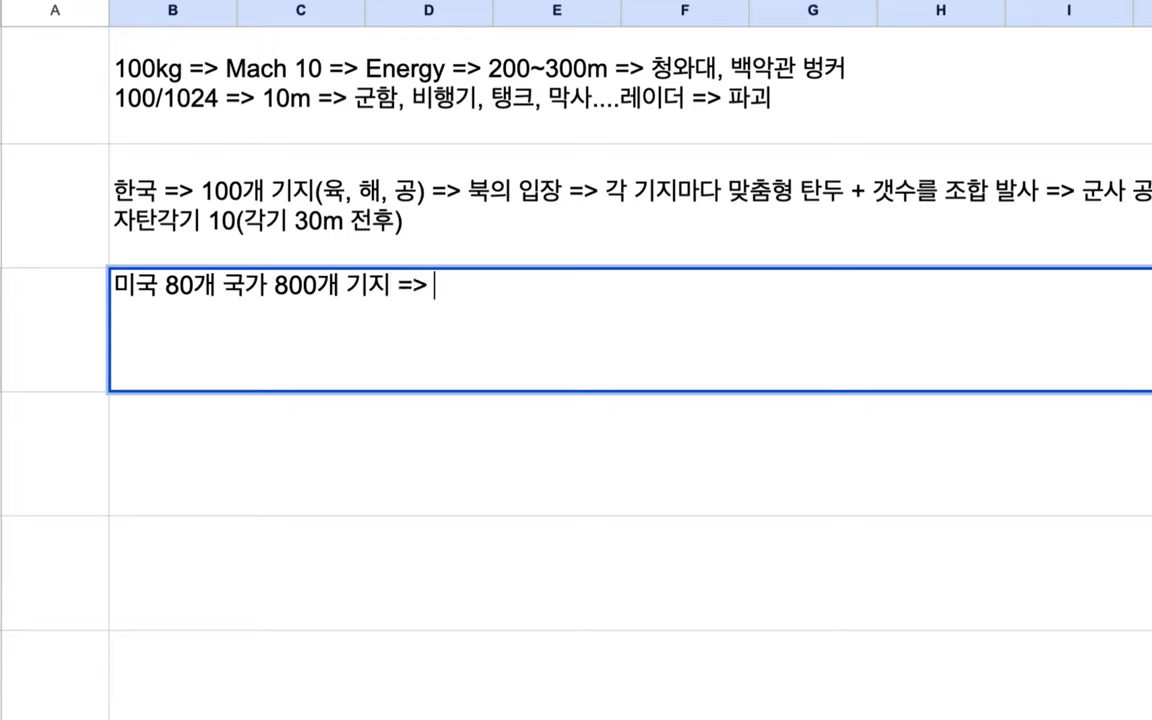
text(60분)
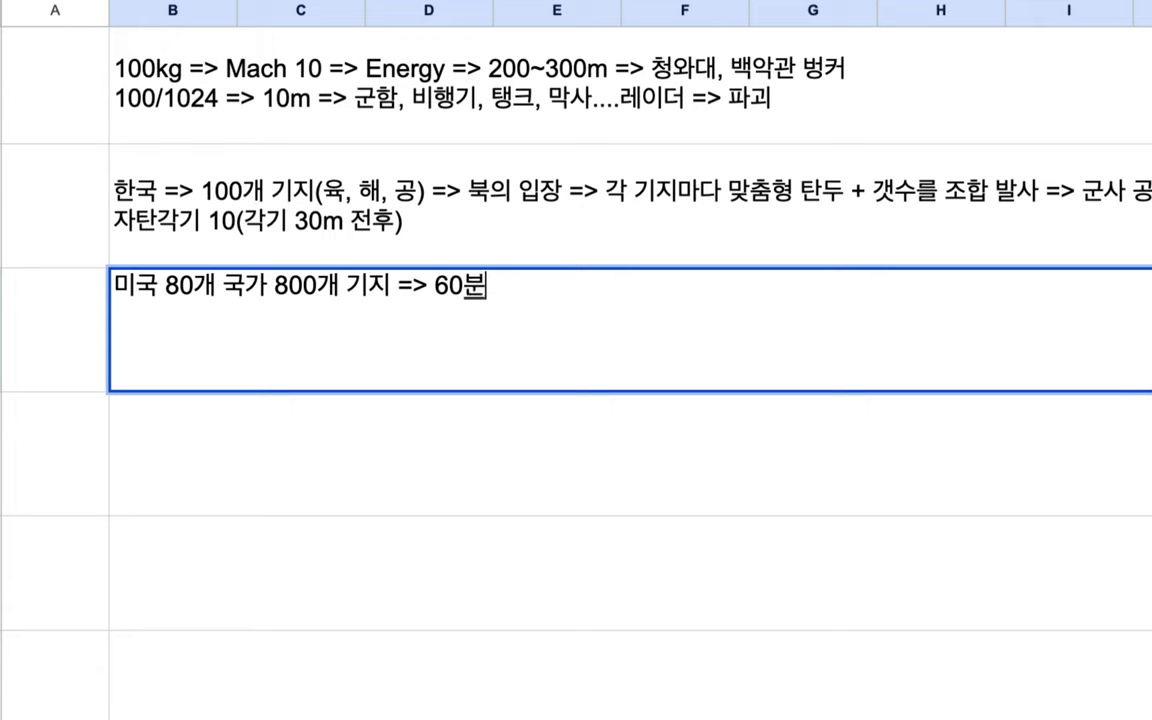
text( 내에 무력화)
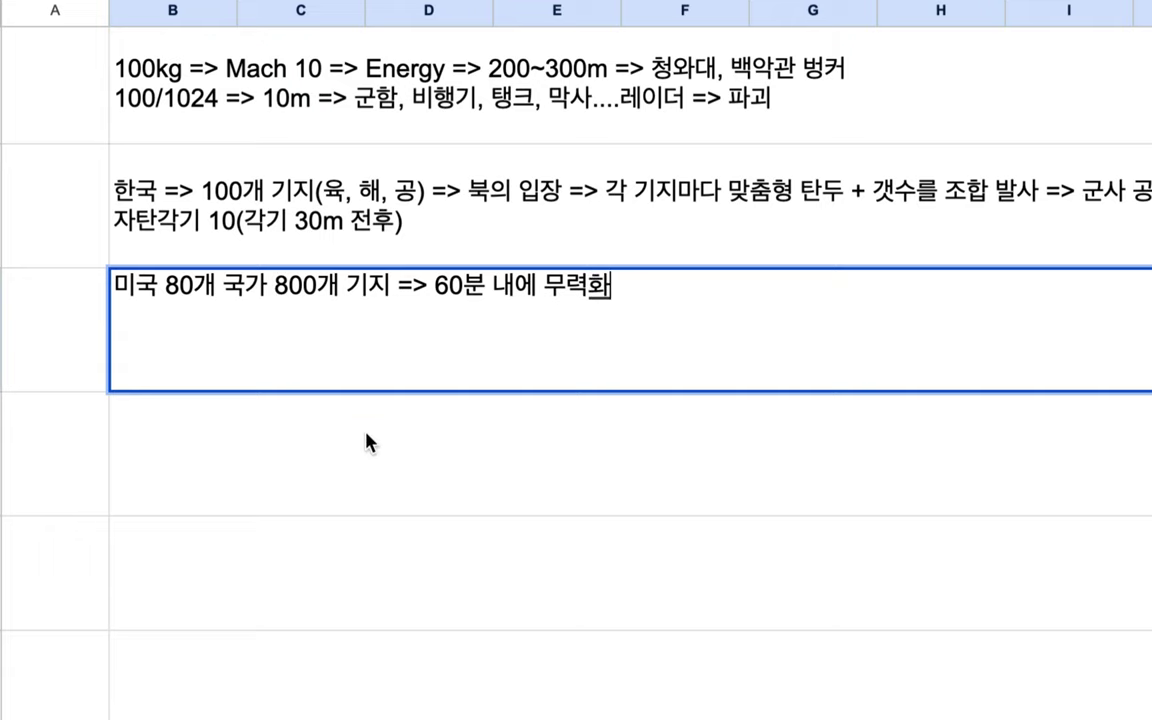
key(Return)
Enter "10,000~100,000개의 Oreshnik => 중국 => 둥펑" in the merged cell of row 13
scroll(367, 441, down, 2)
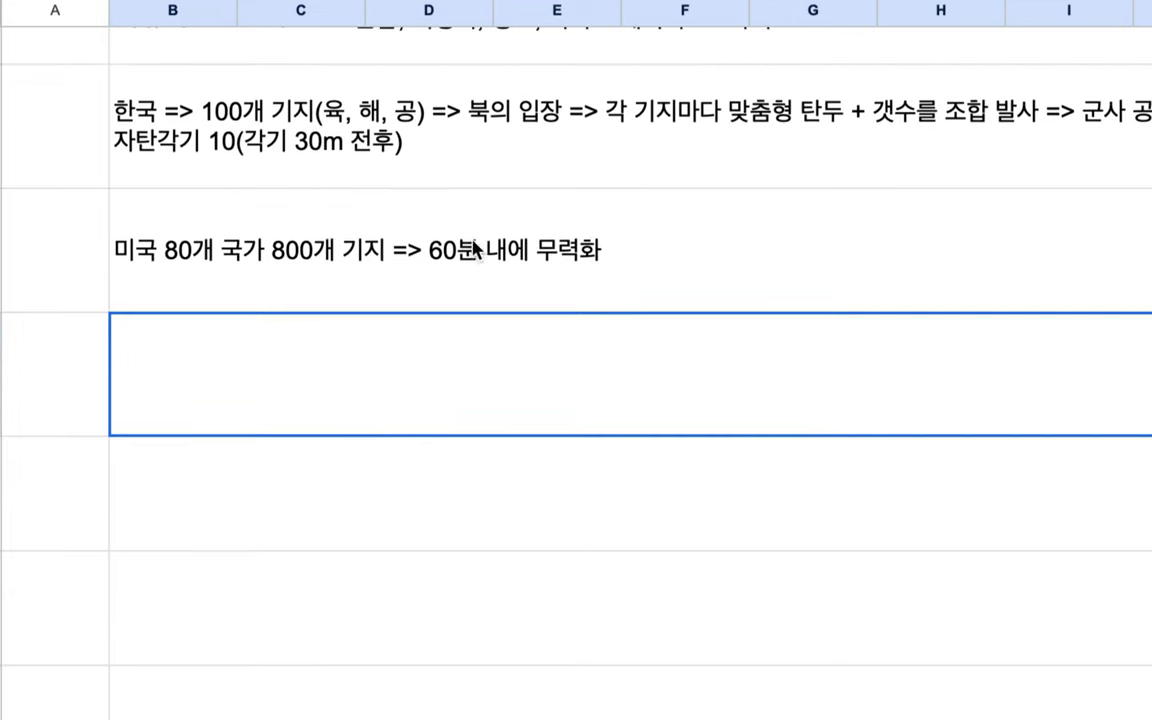
scroll(270, 428, down, 2)
double_click(281, 322)
text(10,000~)
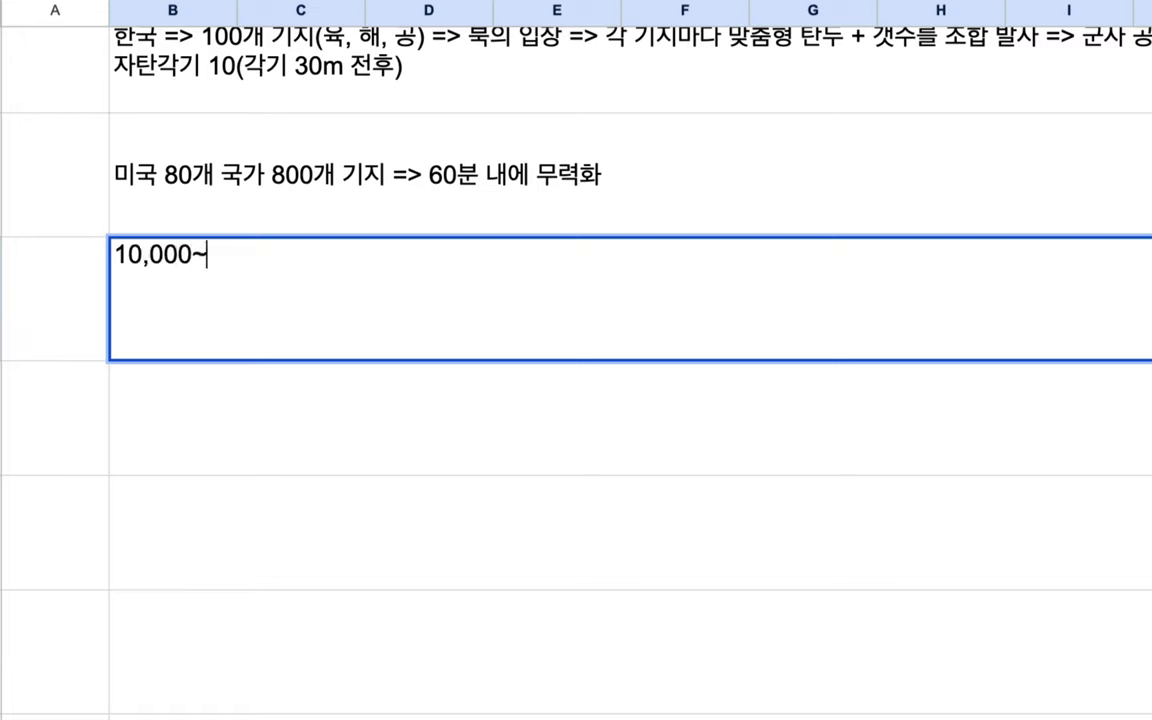
text(100,000)
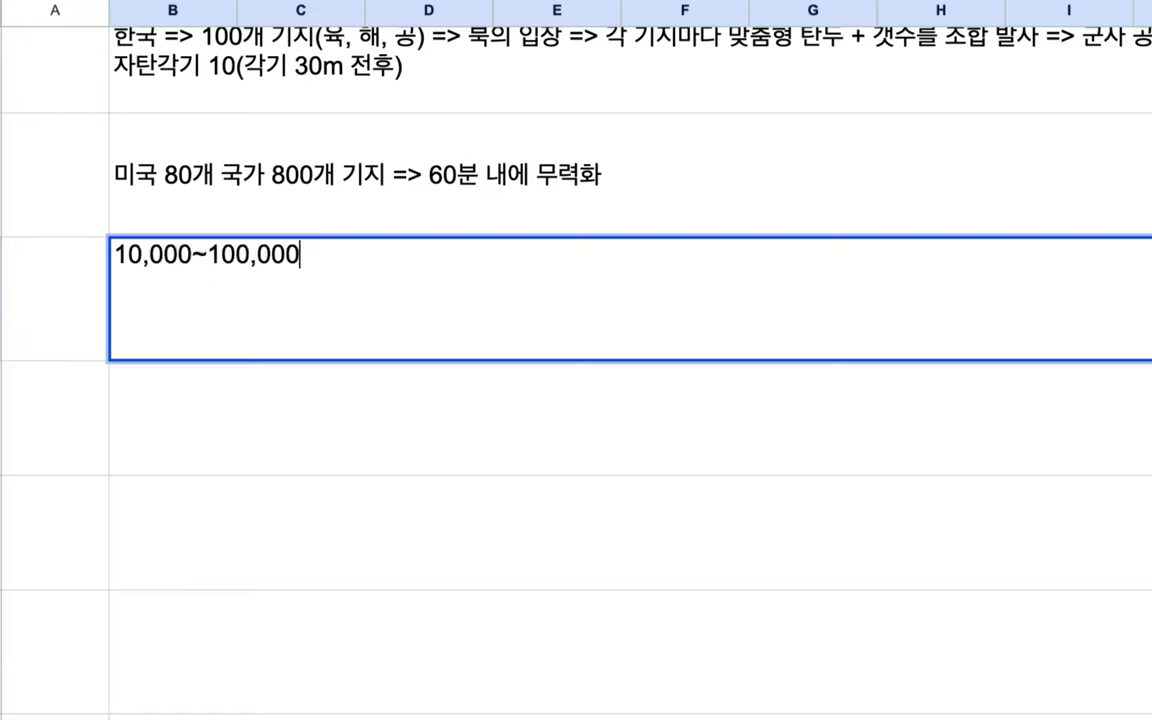
text(개의 Oreeshnik => 중국)
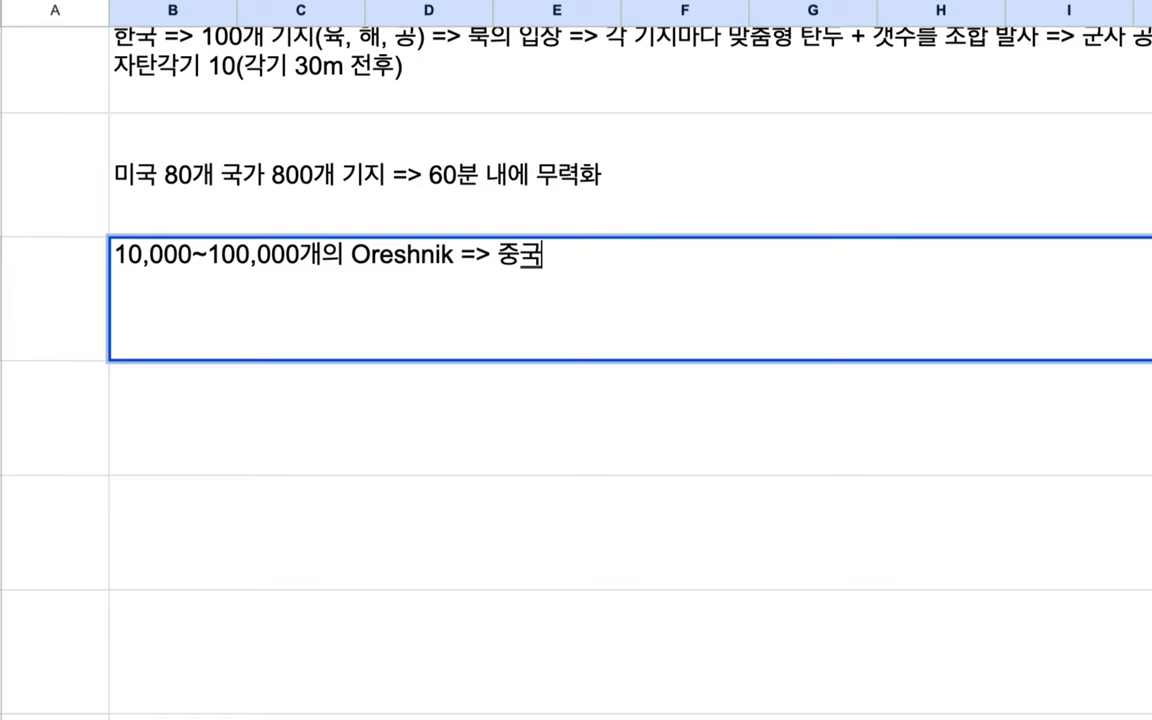
text(=> 둥펑)
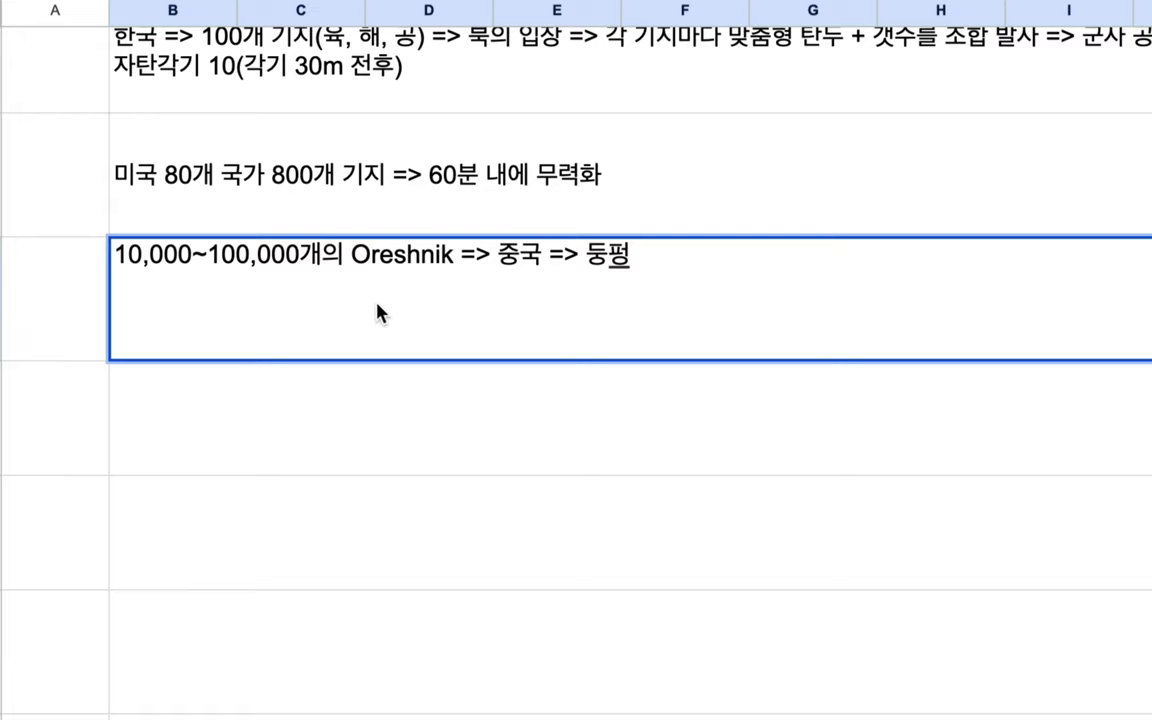
Highlight the Oreshnik and 둥펑 phrases in row 13, and append "=> 2025년 말까지" to the text
double_click(452, 258)
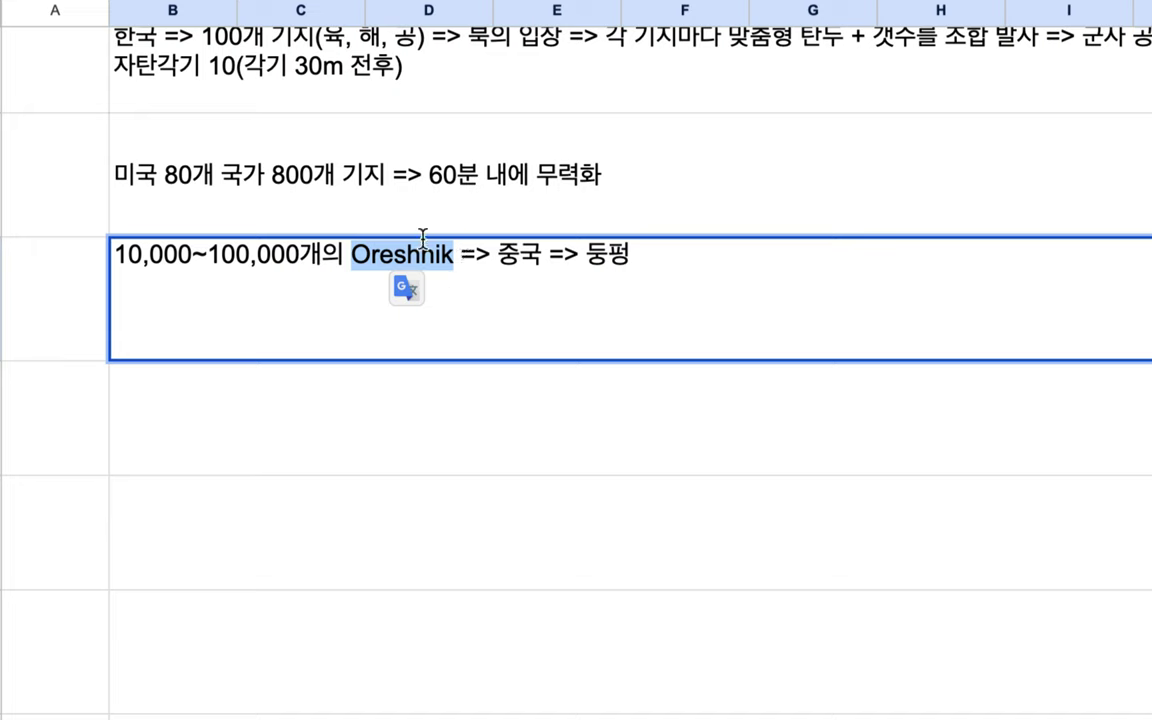
drag(595, 254, 653, 258)
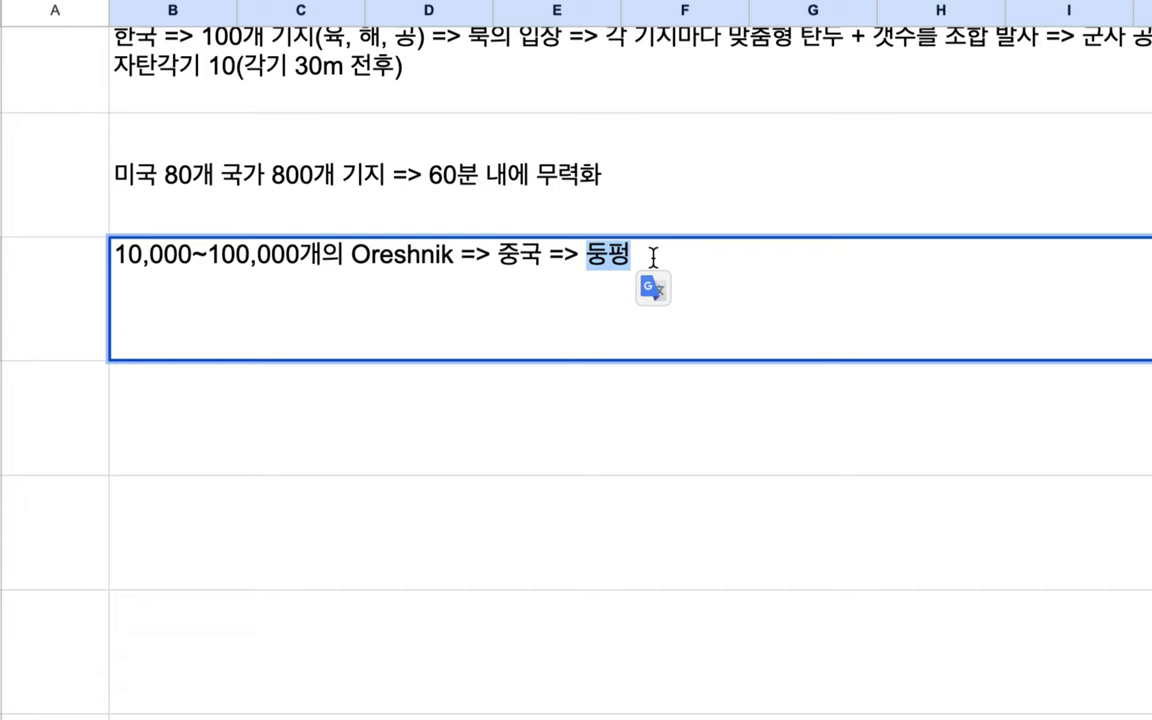
drag(208, 255, 478, 263)
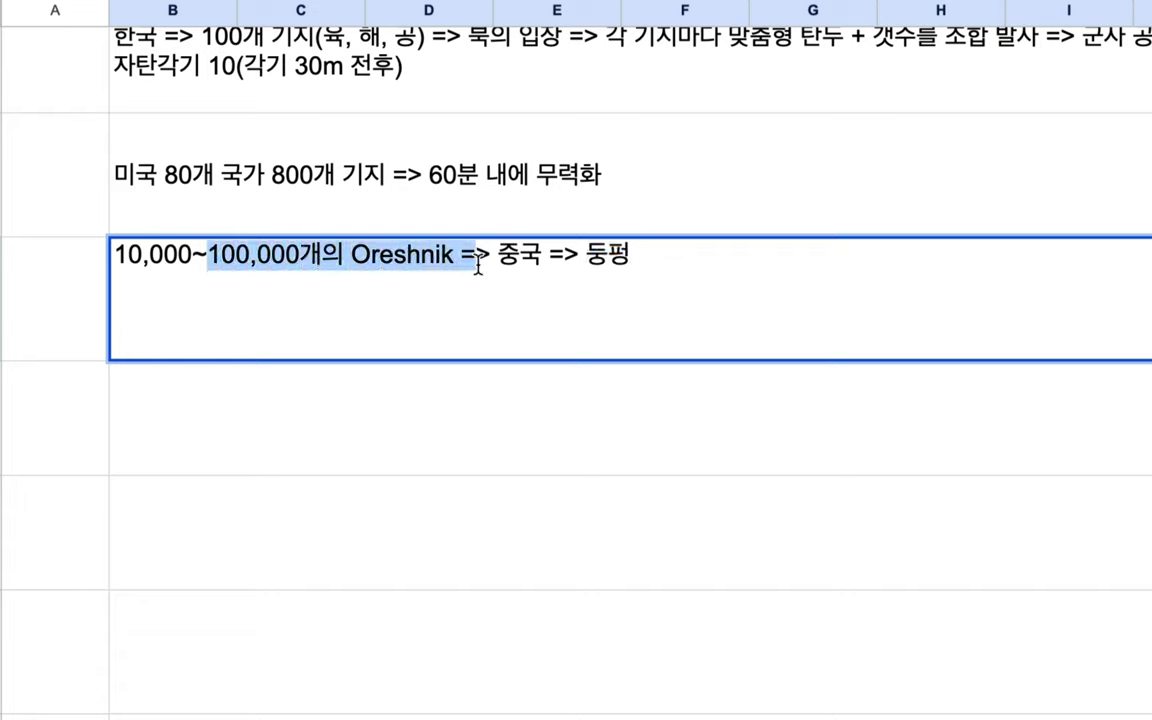
click(658, 262)
text(=)
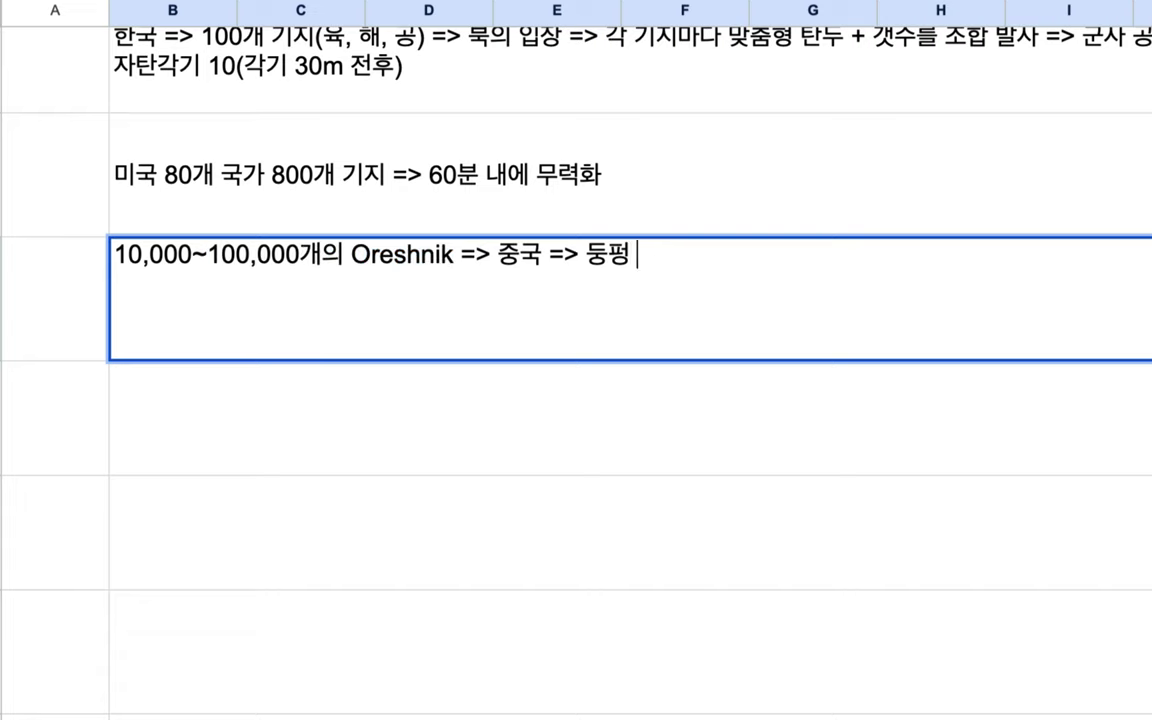
text(> 20)
text(25년)
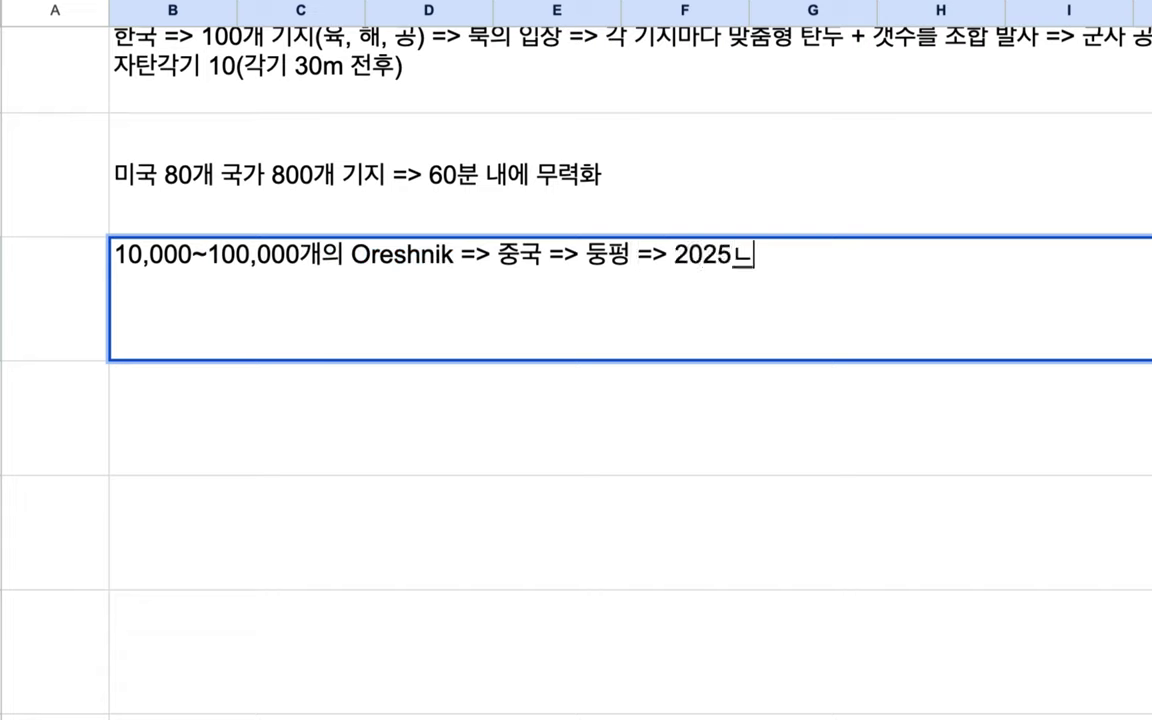
text( 말까지)
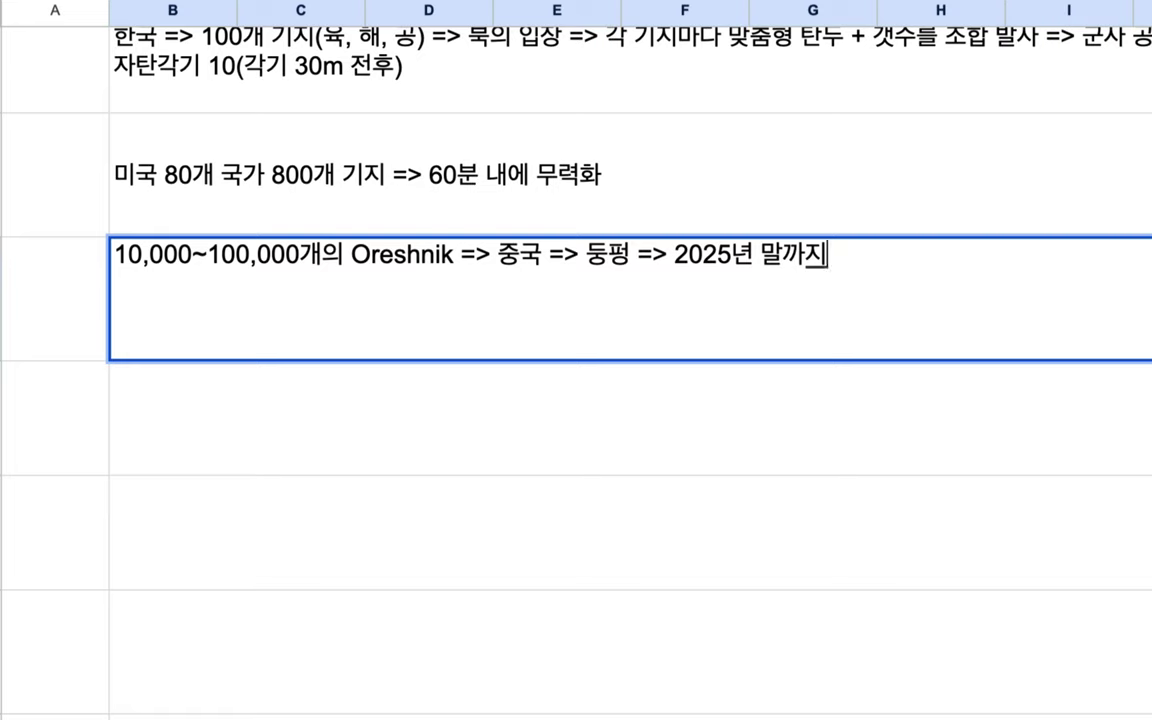
key(Return)
Enter "러시아 10,000, 중 100,000, 조선, 이란 ...." in the merged cell of row 14
text(러시아)
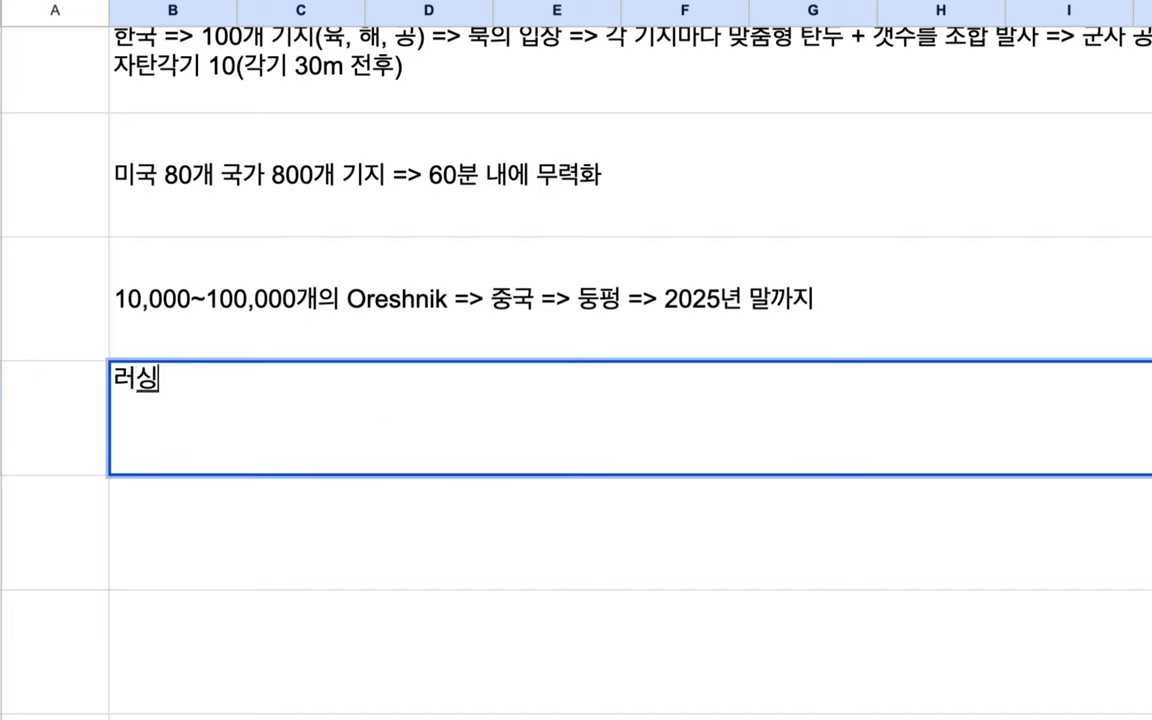
text( 10,000)
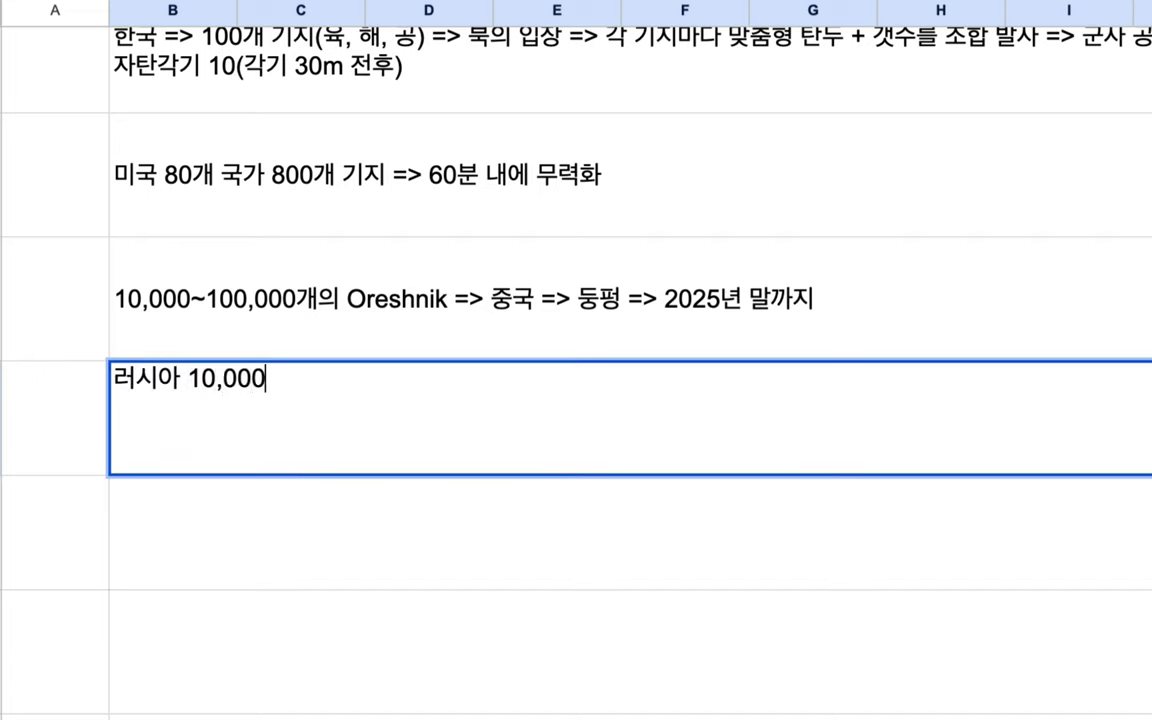
text(, 중 100,000, 선, 이랜 ....)
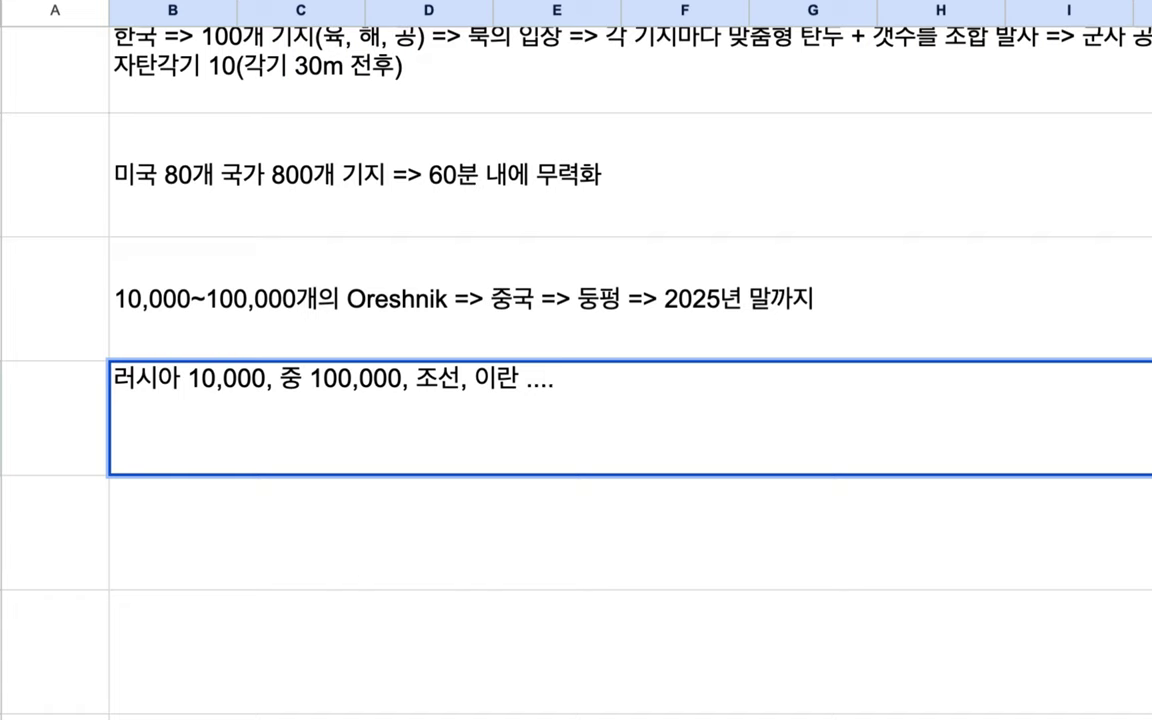
Start the row 15 entry with "20분 내에 오키나와에 있는 10만 미군 기지를"
click(257, 567)
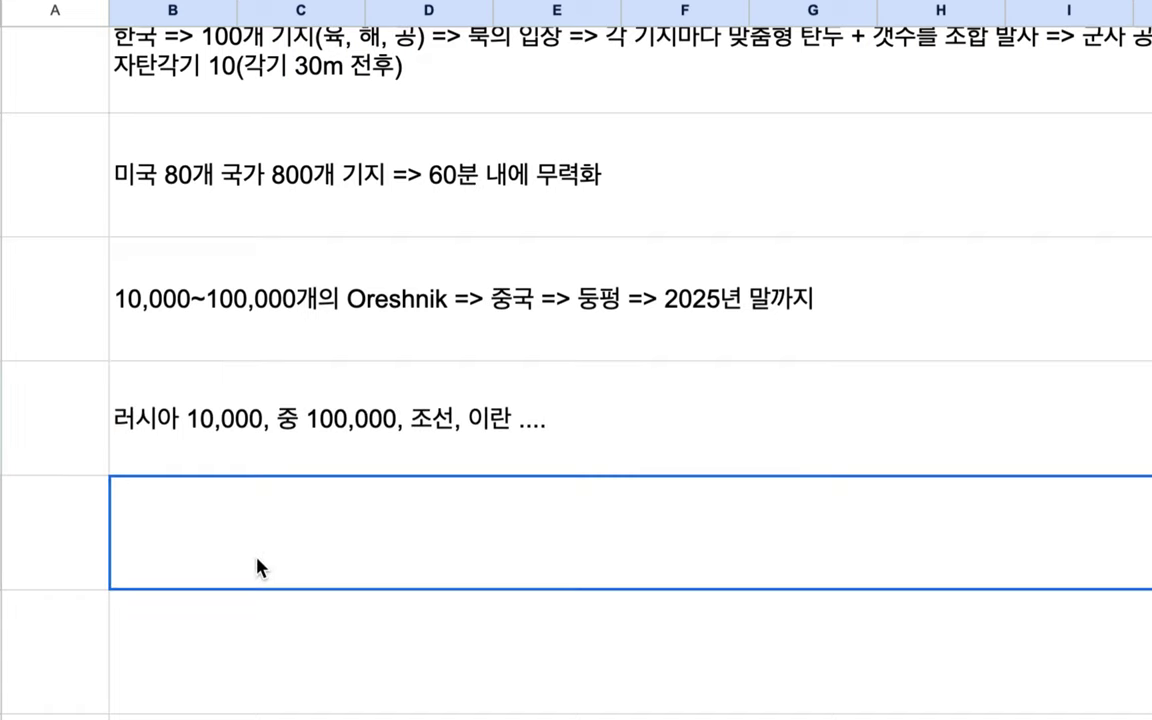
text(20분 내)
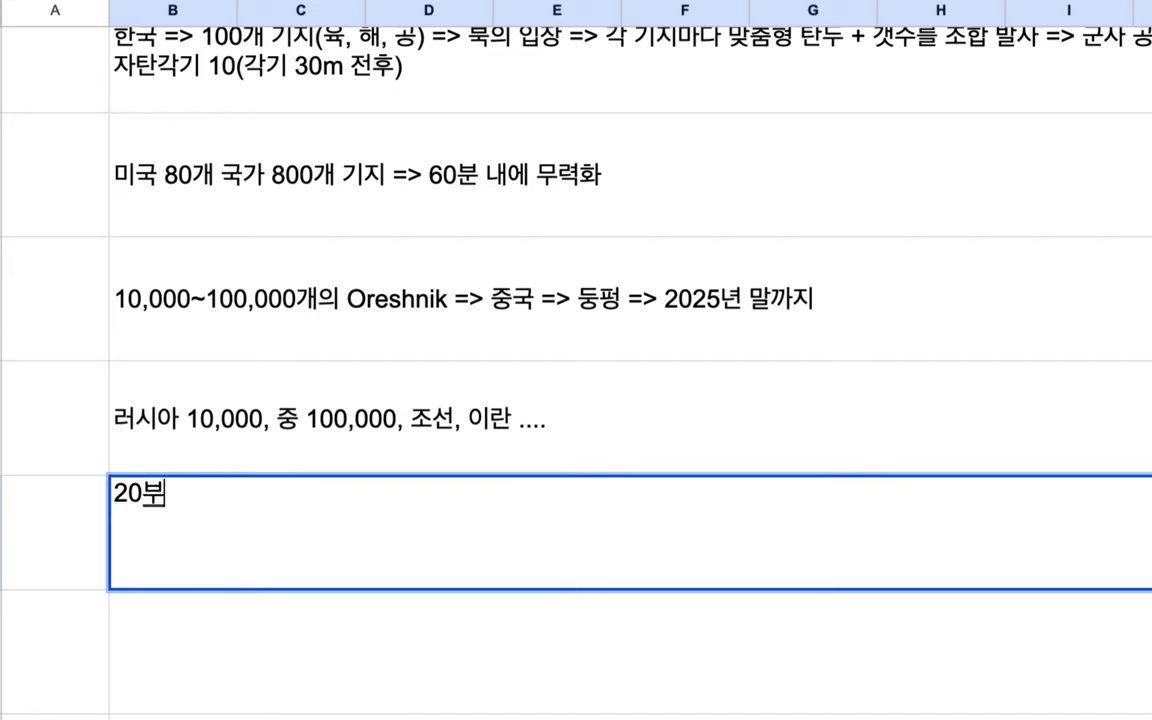
text(에 오키)
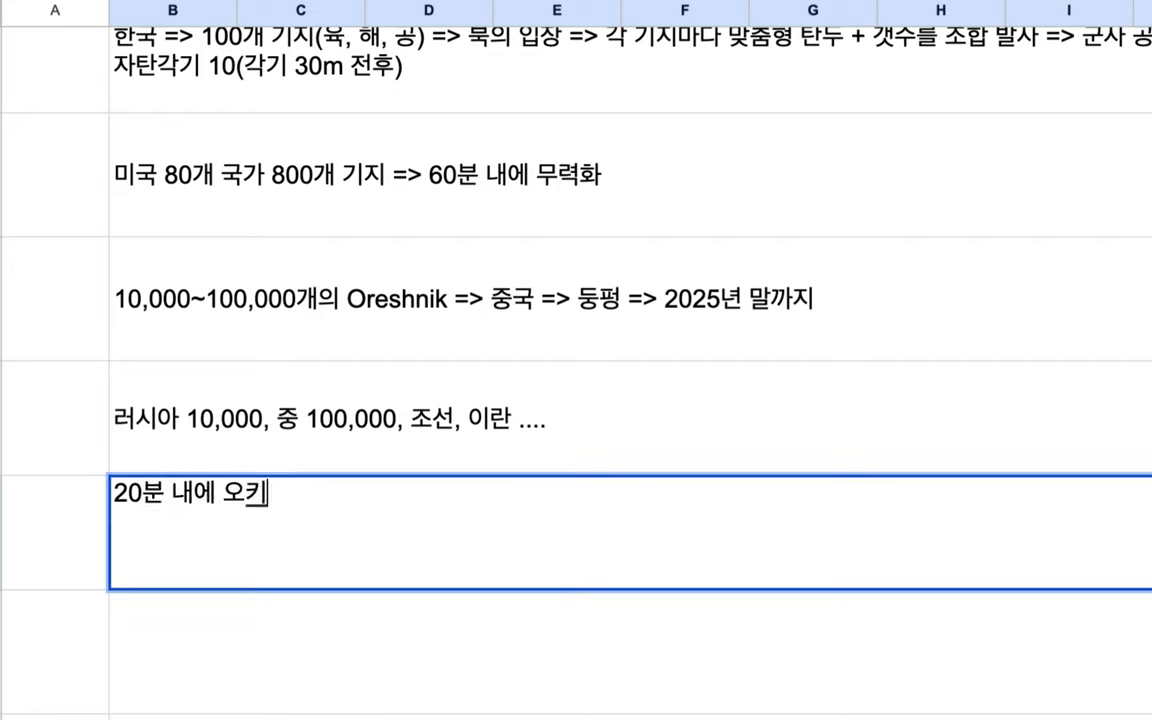
text(나와에 있느)
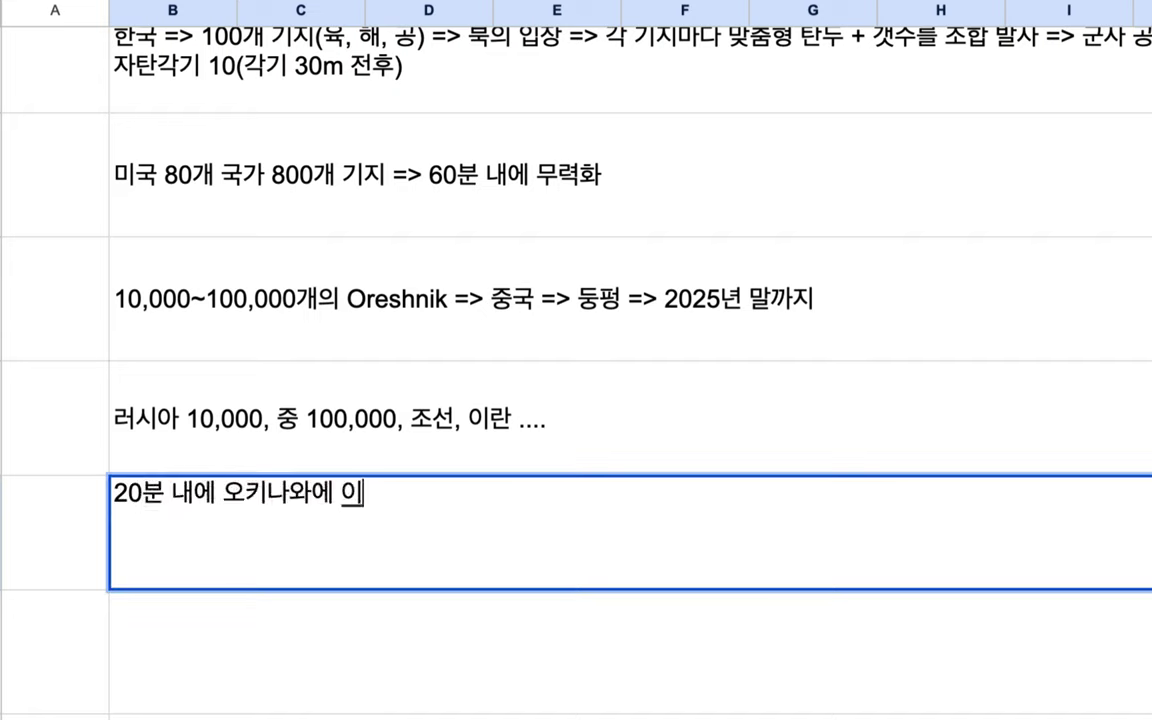
text(ㄴ 10만 긴)
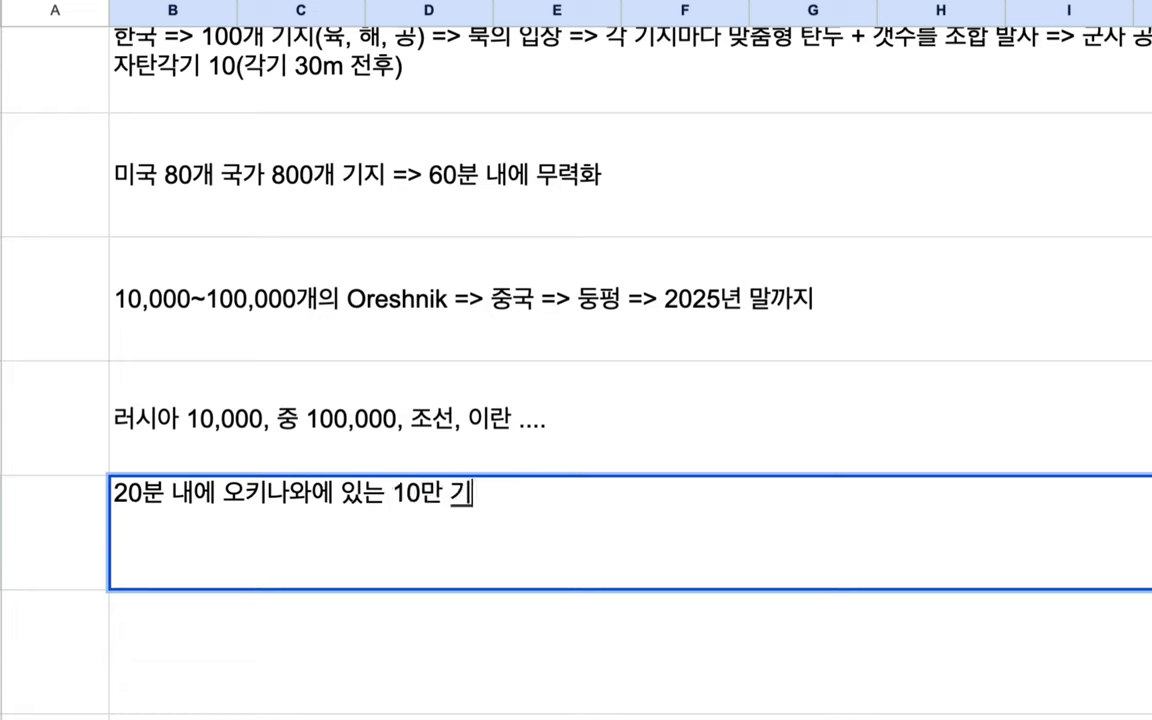
text(군 지)
key(BackSpace)
key(BackSpace)
key(BackSpace)
key(BackSpace)
key(BackSpace)
text(미군 지)
key(BackSpace)
key(BackSpace)
text(ㄱㅣ지를 왔)
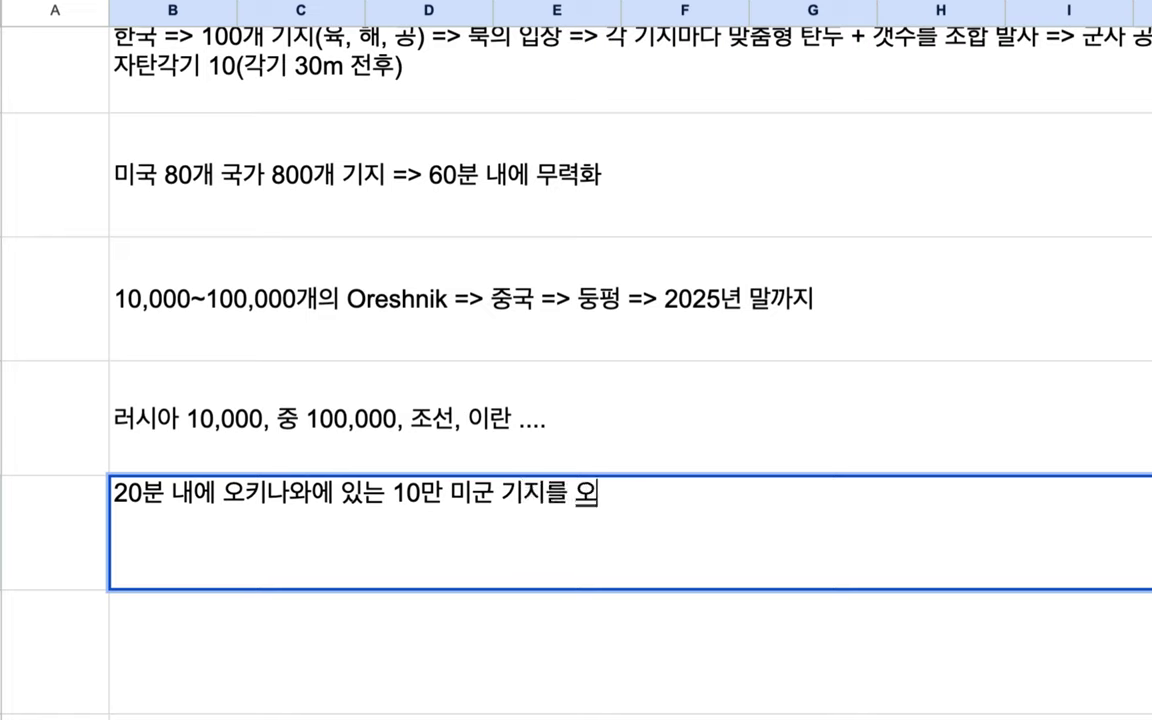
Complete the row 15 sentence with "완전히 무력화 => 시민 피해 0"
text(ㅓㄴ)
text(히 )
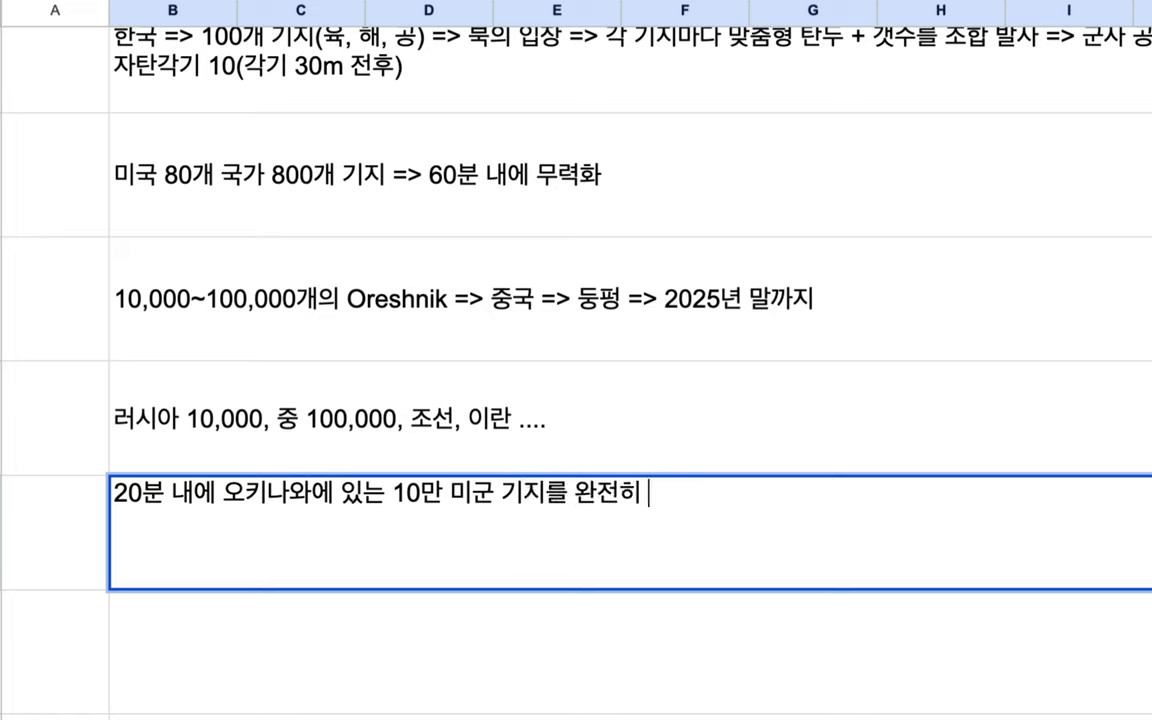
text(무력화 => )
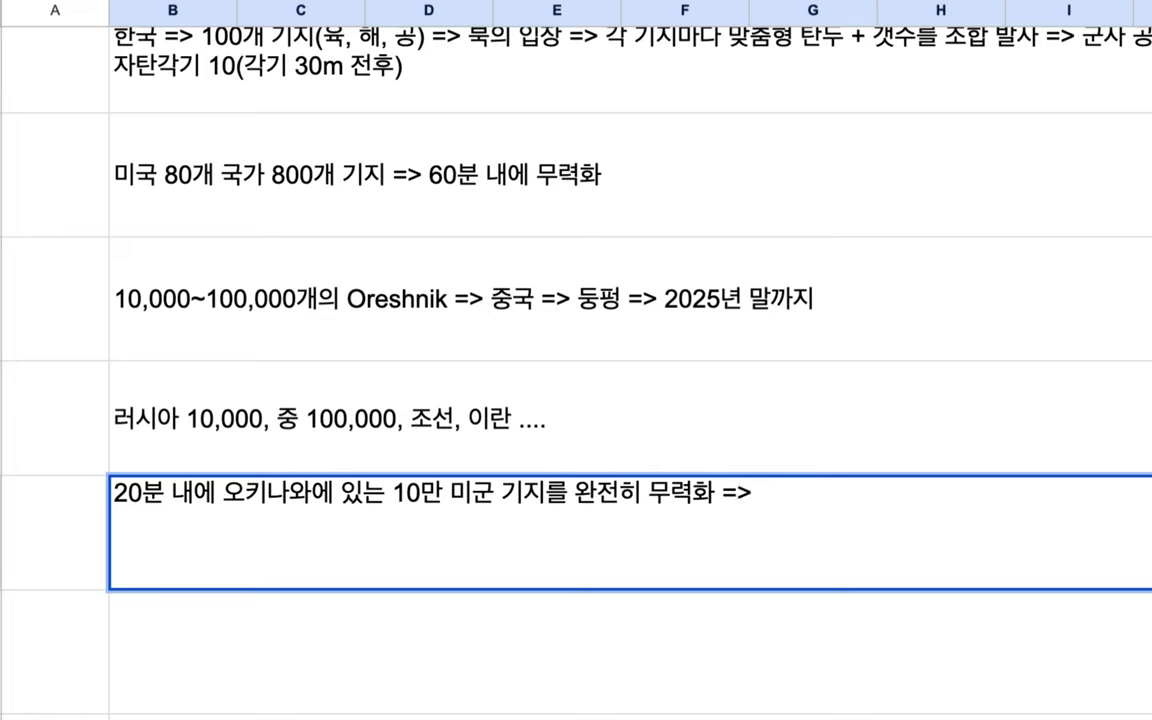
text(시민 피해 0)
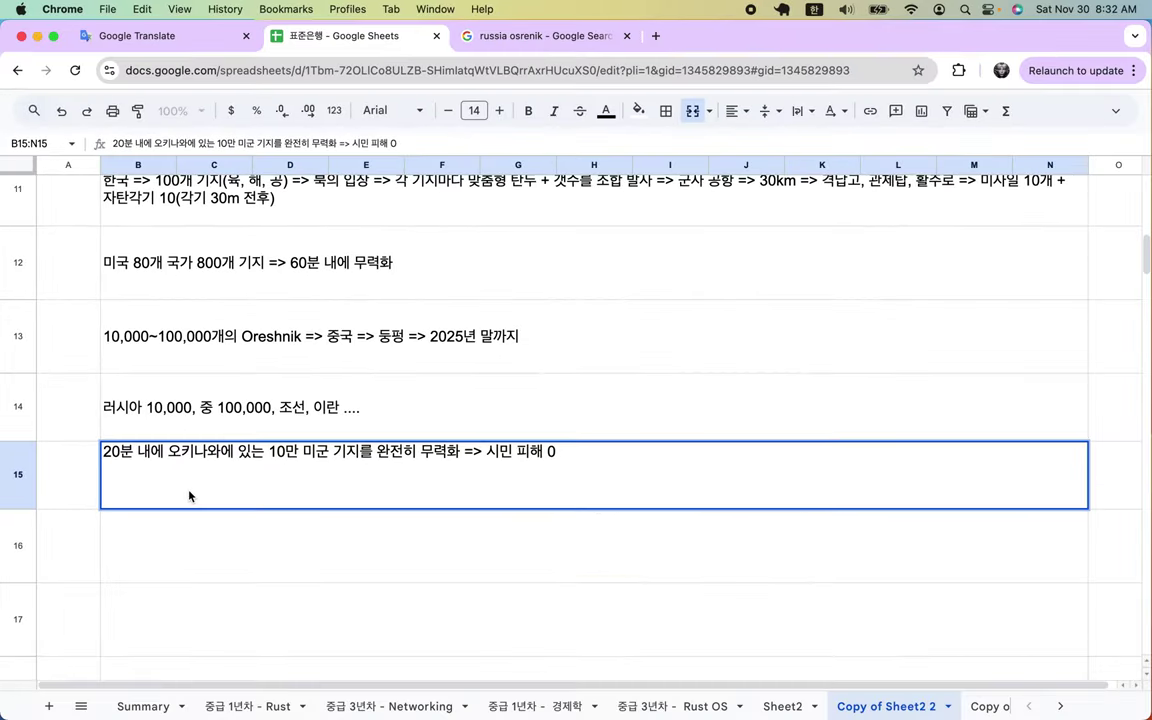
click(512, 295)
Insert "(Oreshnik)" after 미사일 in the blue title cell dated [2024-11-30]
scroll(569, 350, up, 5)
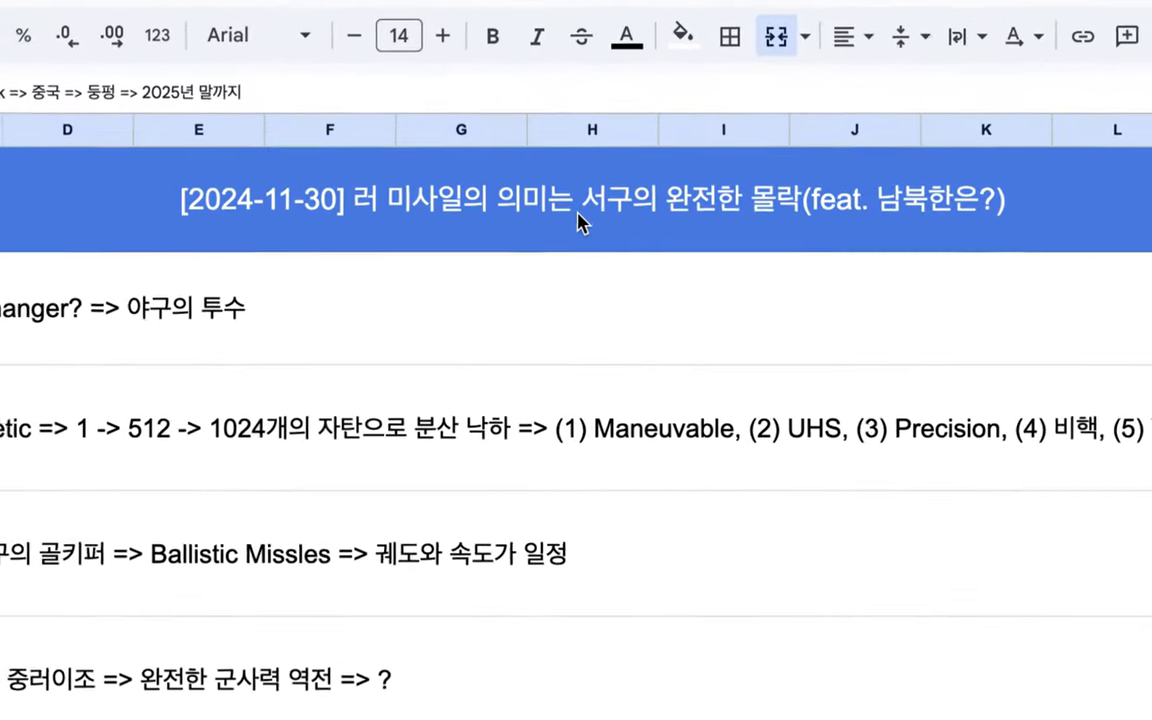
double_click(463, 206)
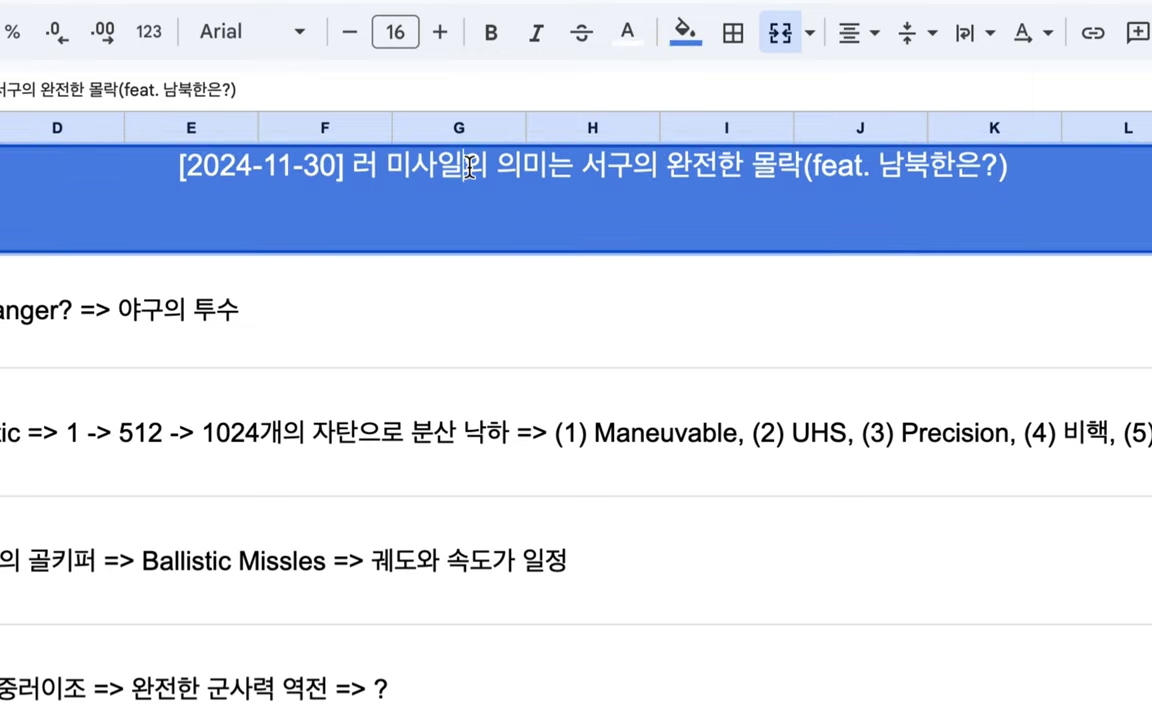
text((Ore)
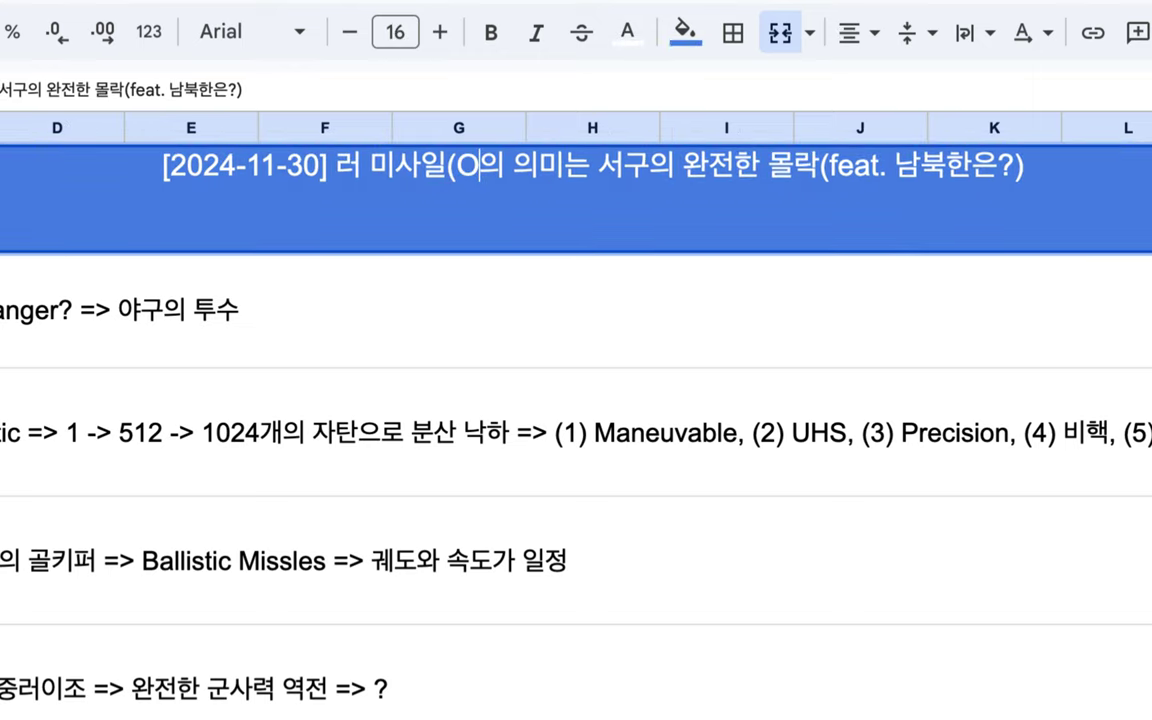
text(shnik)
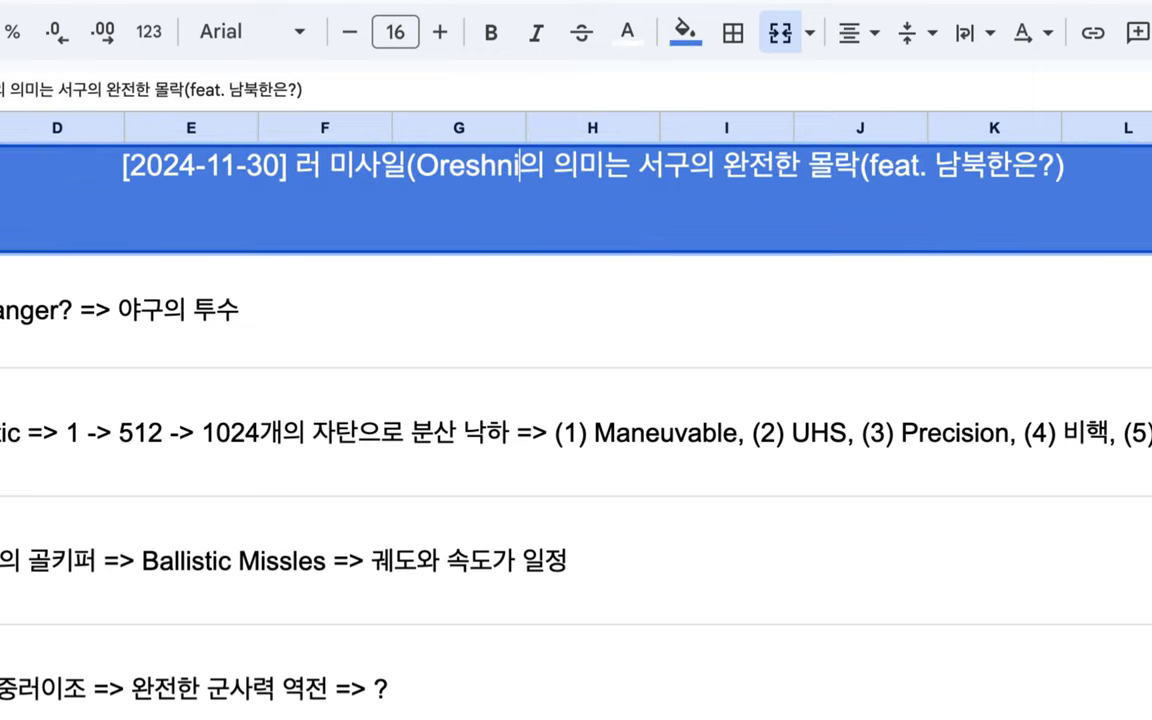
text())
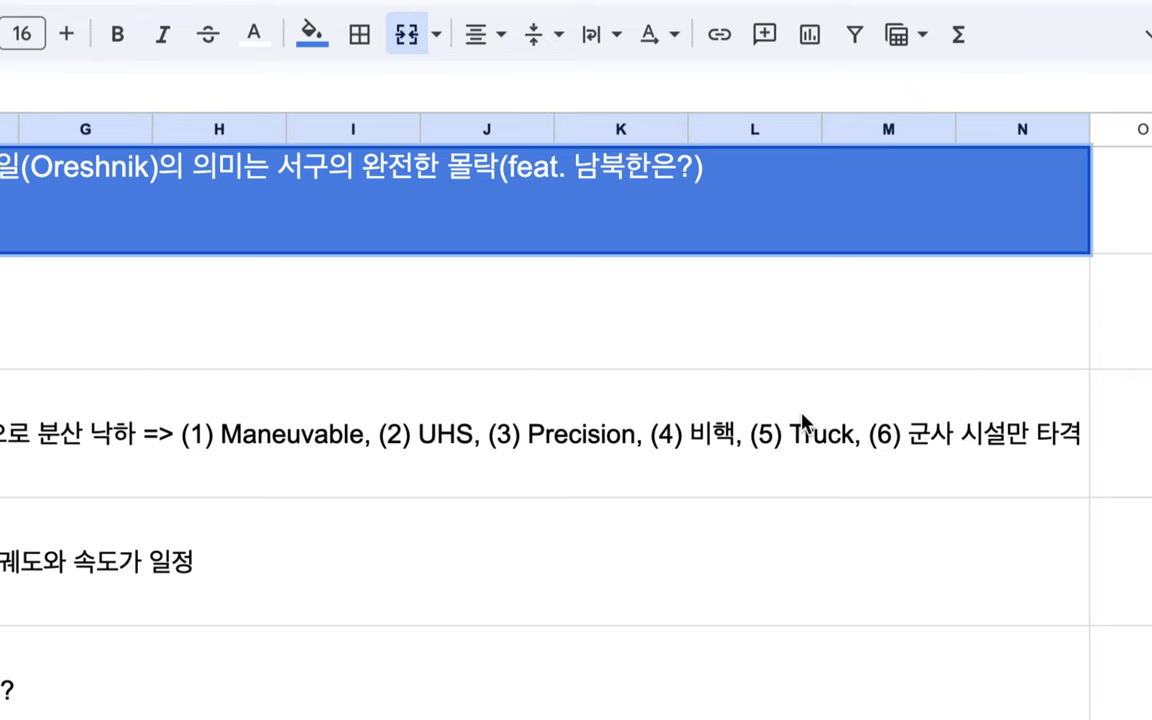
Open the cell about the 1024개의 자탄 for editing and highlight "(1) Maneuvable," in its text
click(590, 462)
drag(198, 390, 395, 397)
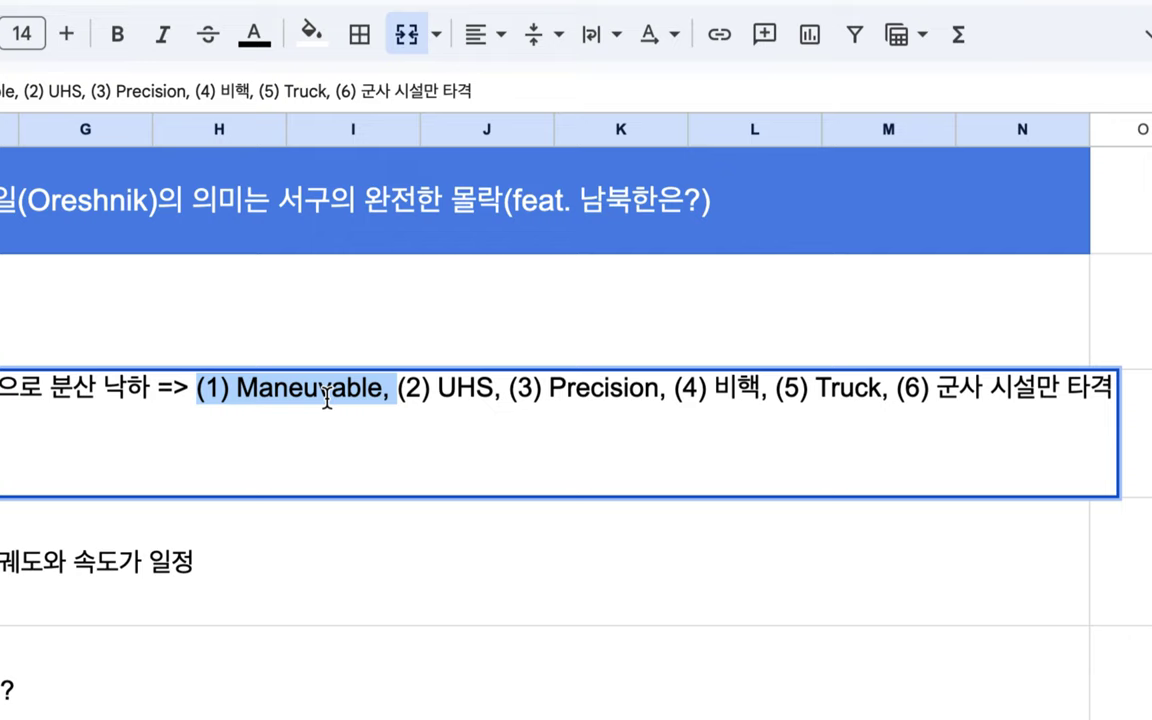
Reword item (4) in row 3 as "비핵 = 군사 시설만 타격" and remove item (6) from the end of the list
double_click(455, 390)
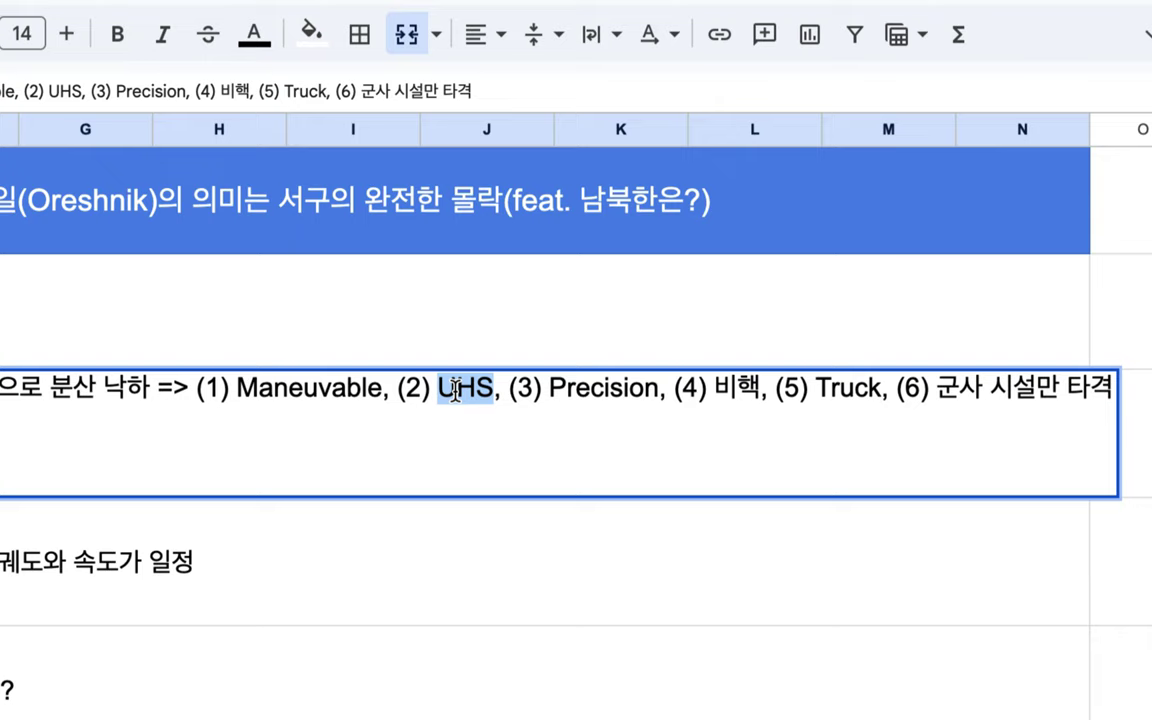
drag(549, 388, 641, 388)
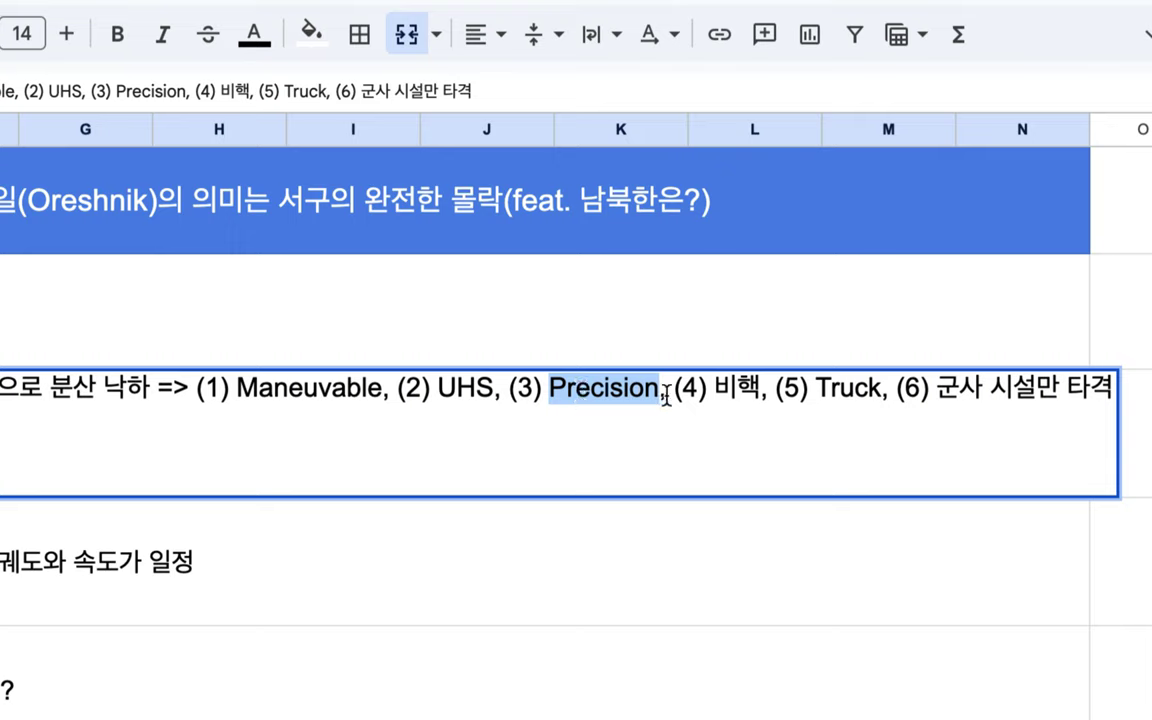
drag(931, 388, 1113, 388)
key(BackSpace)
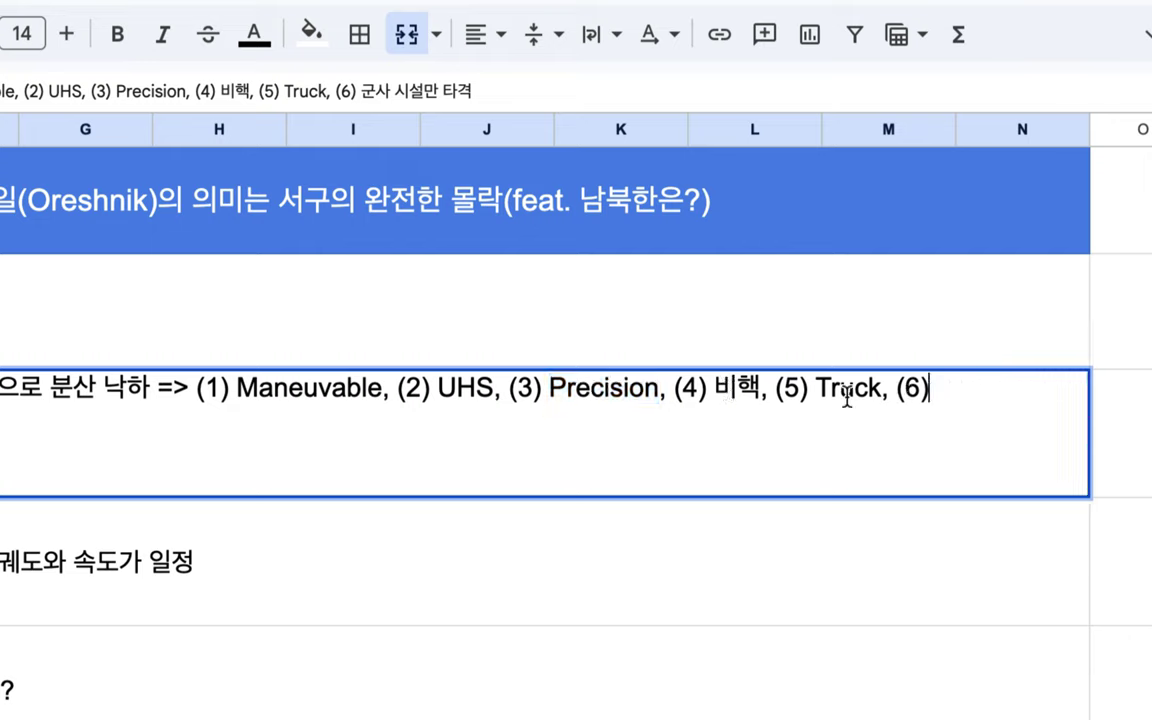
click(763, 390)
text(= 군사 시설만 타격)
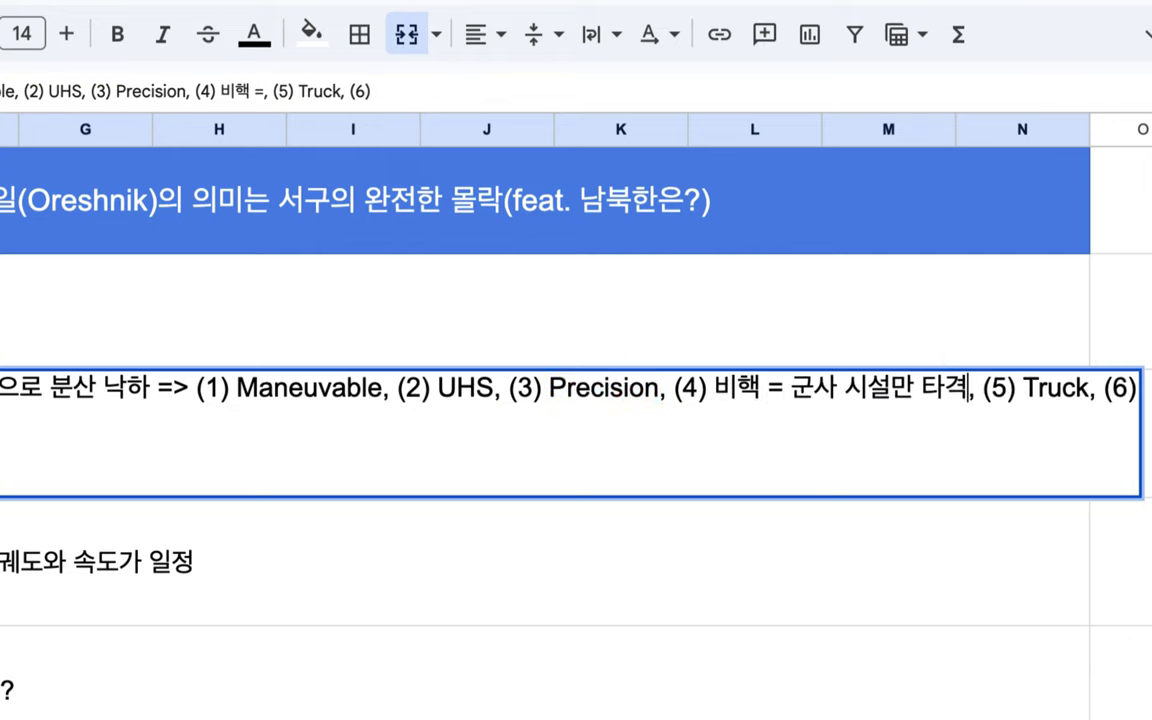
drag(1104, 395, 1150, 405)
key(BackSpace)
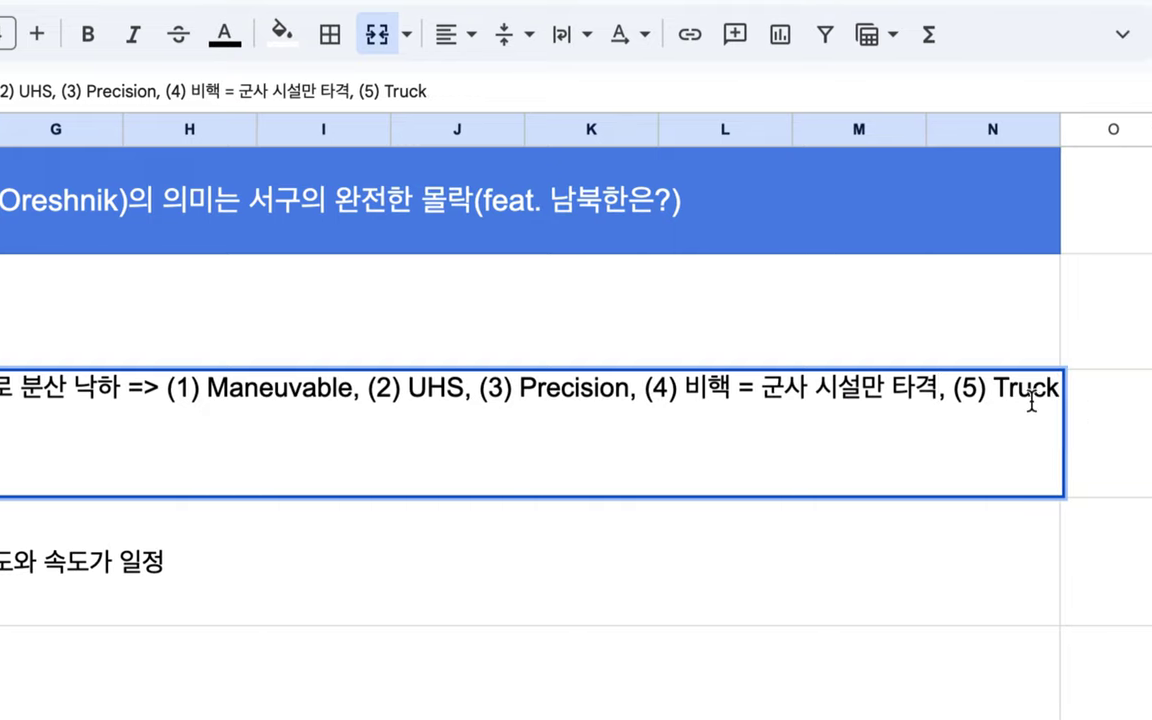
Insert "소형" before Truck in item (5) of row 3 and commit the cell
click(995, 388)
text(th)
key(BackSpace)
key(BackSpace)
text(솥형)
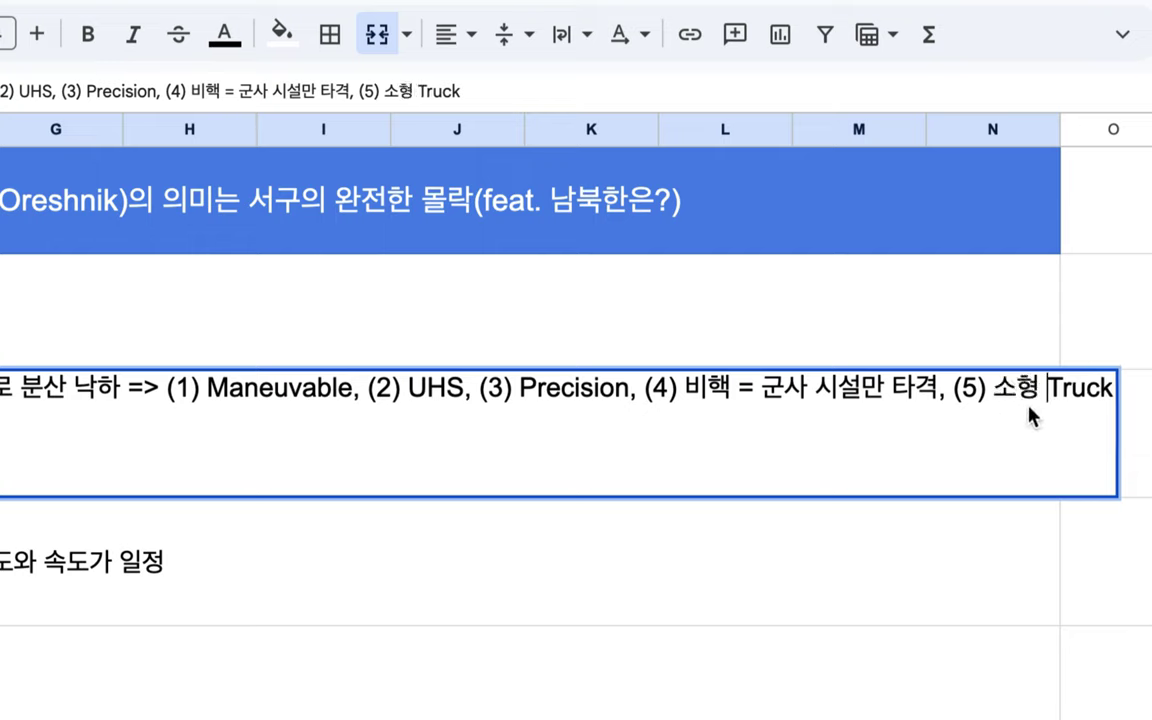
drag(1108, 389, 802, 377)
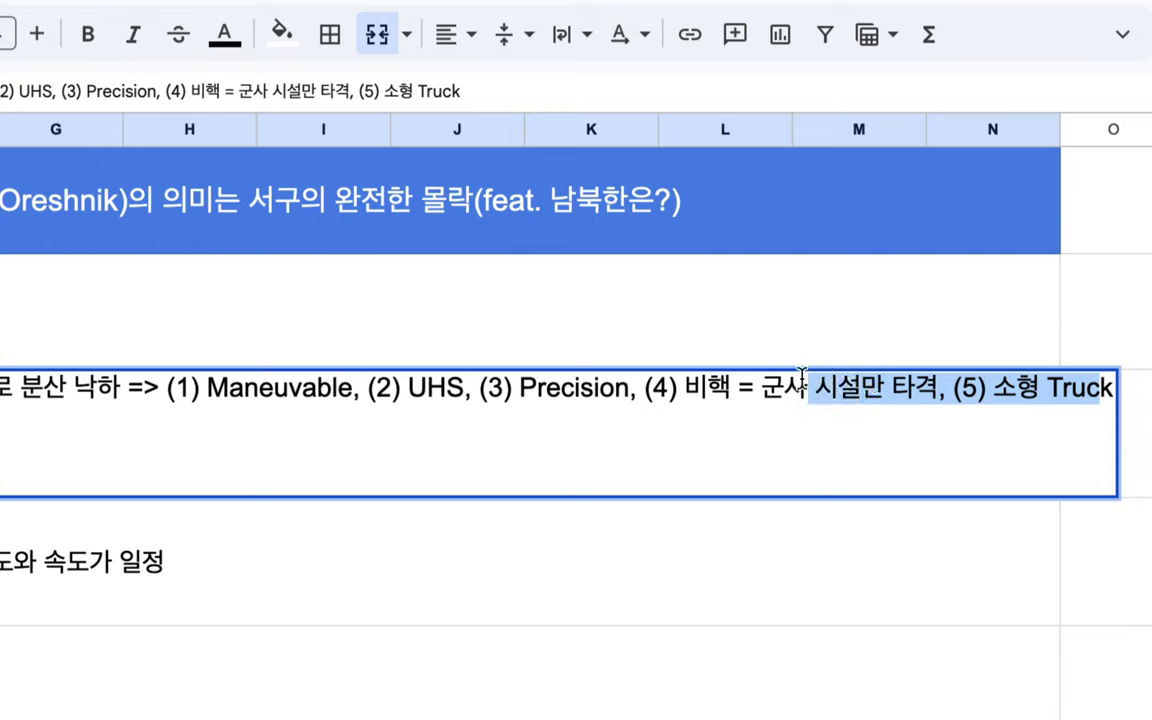
drag(802, 377, 281, 392)
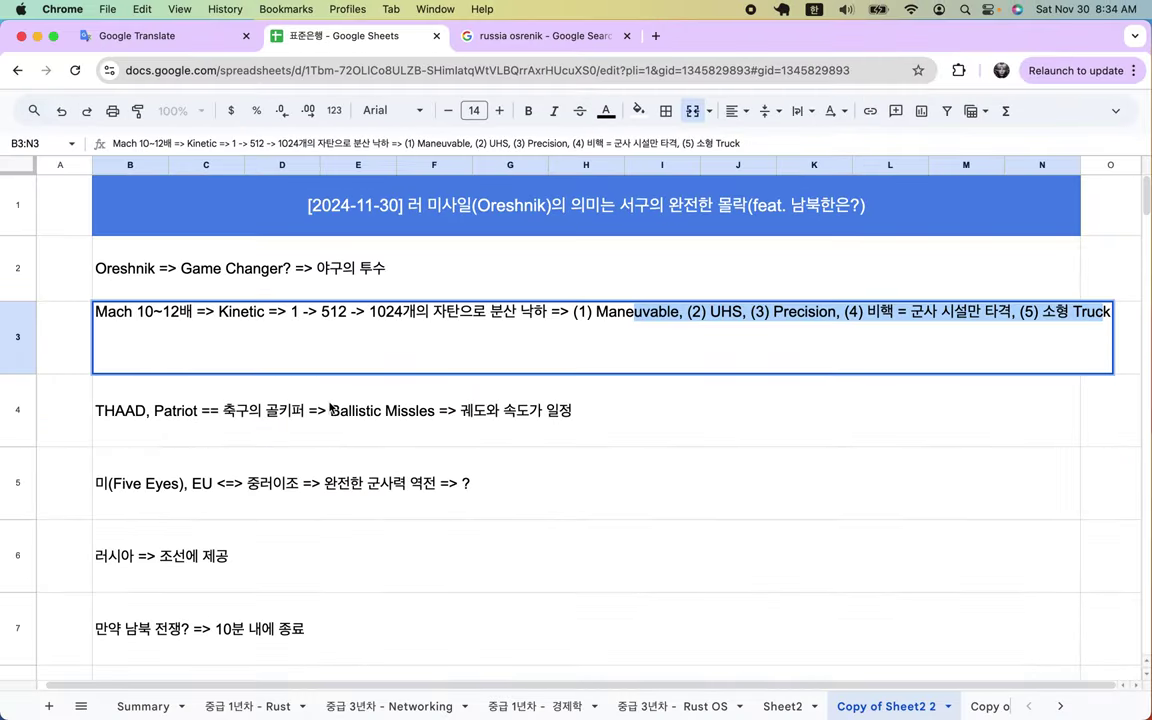
click(330, 407)
Start the entry in the empty row 16 with "작년 7월 Kinzhal"
scroll(330, 407, down, 10)
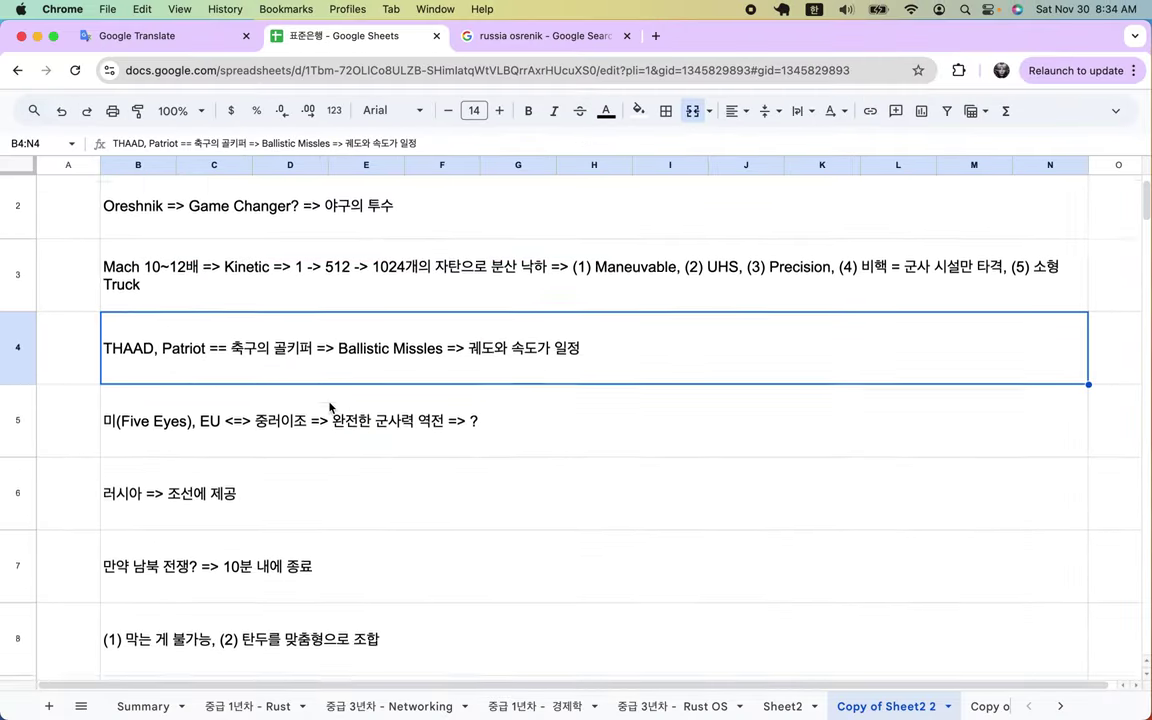
scroll(330, 407, down, 3)
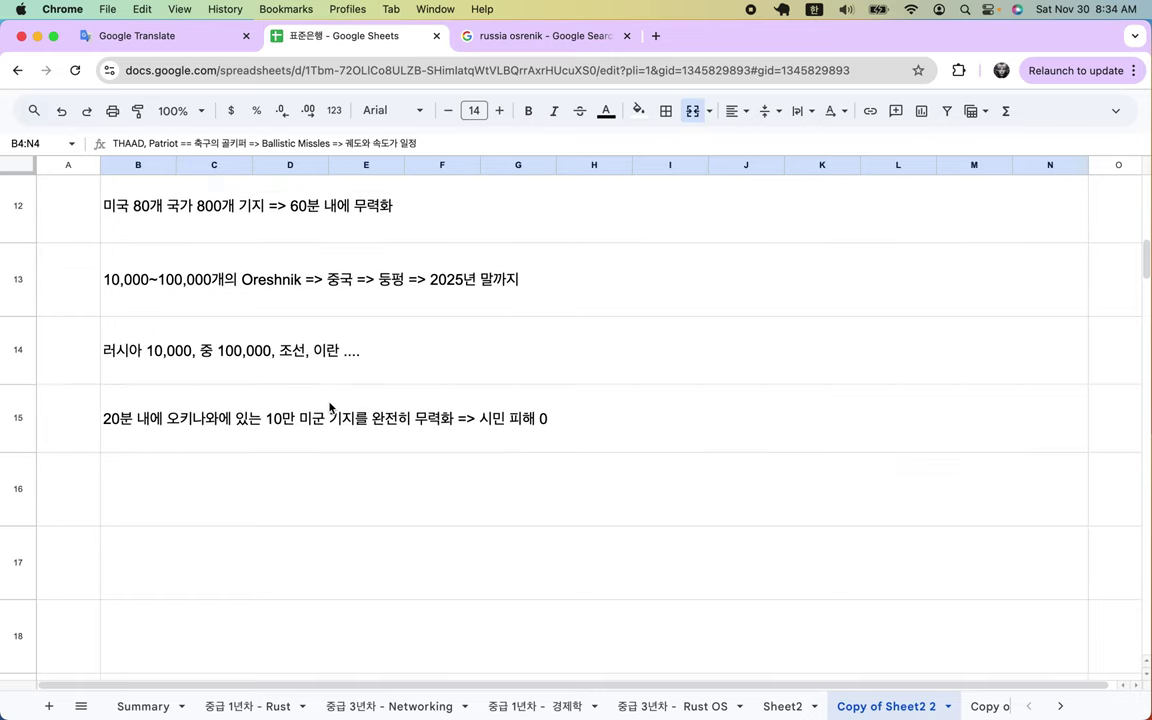
double_click(250, 416)
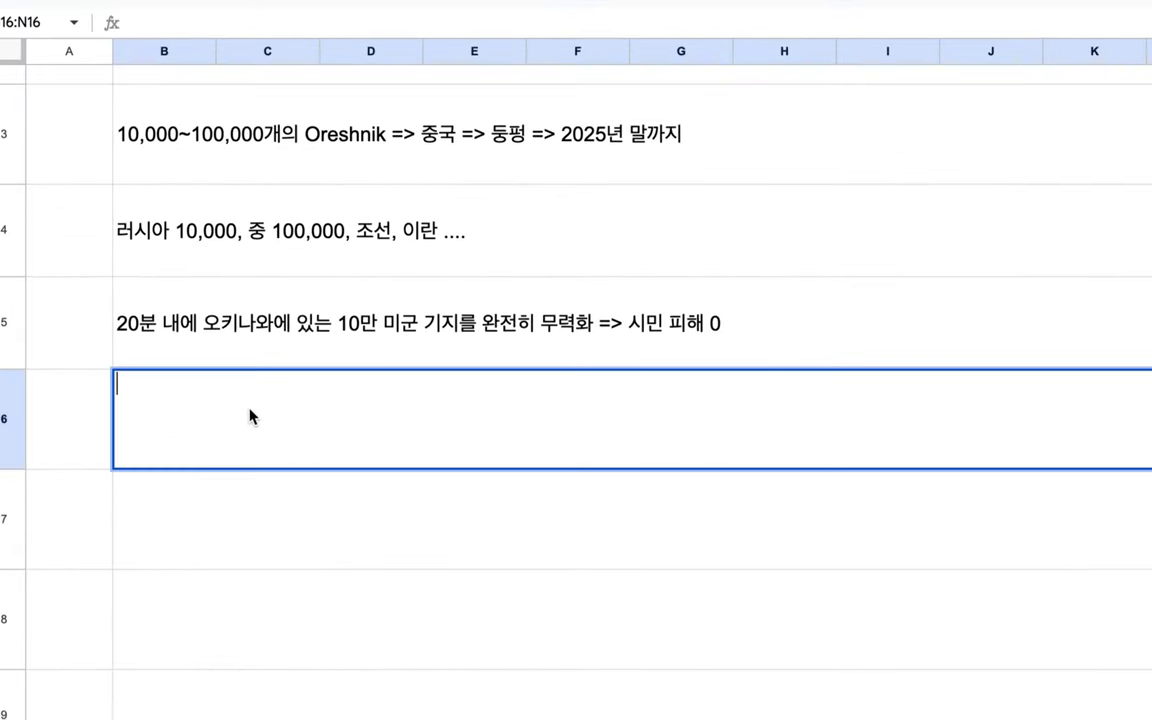
text(wkr)
key(BackSpace)
key(BackSpace)
key(BackSpace)
text(잭년 7월)
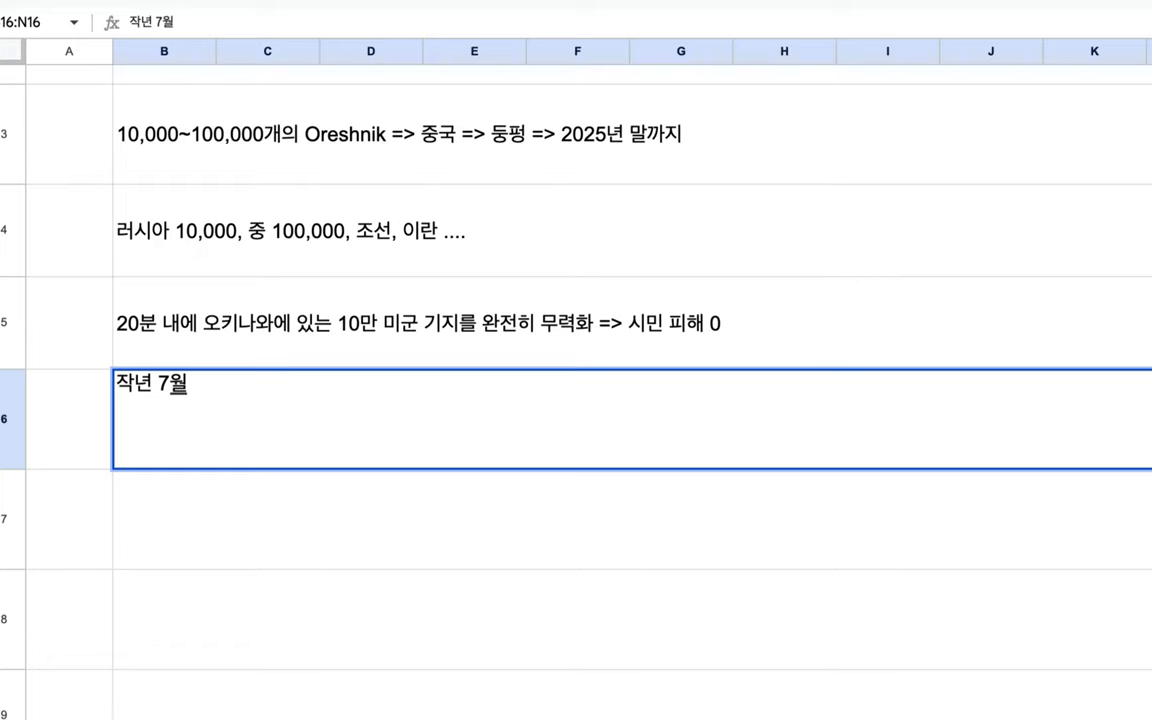
text( Kinzhal)
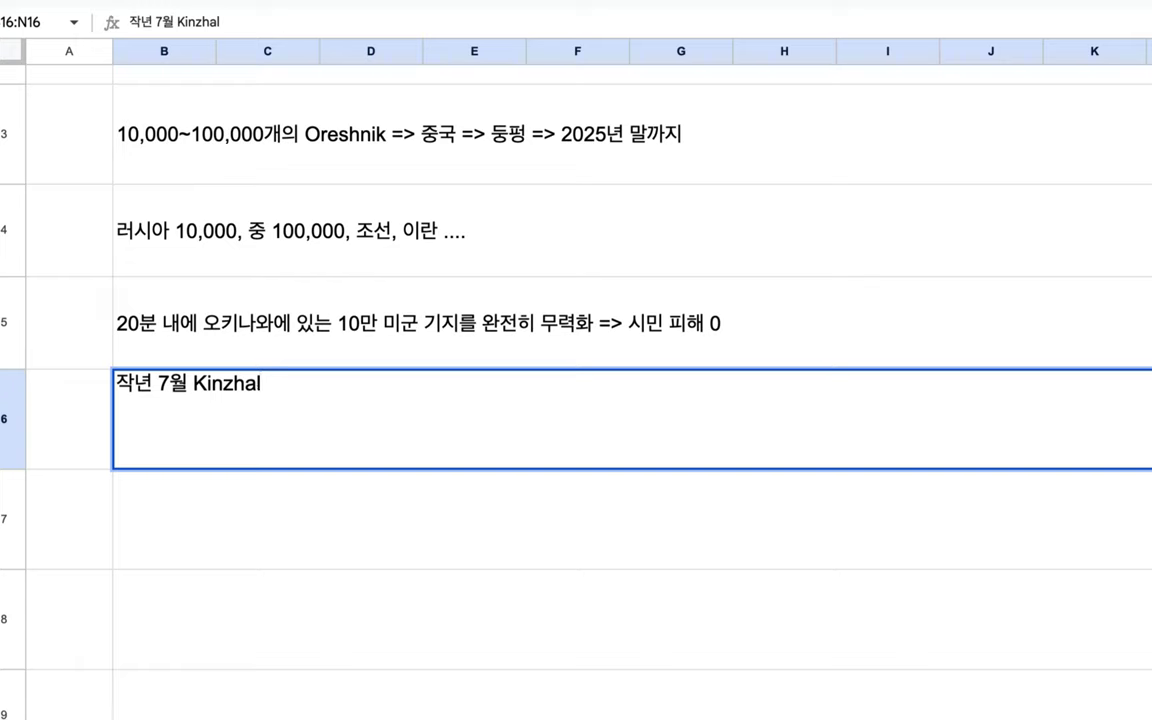
Extend the row 16 entry with "=> 미러 군사력 순위는 역전"
text( => 군사력 )
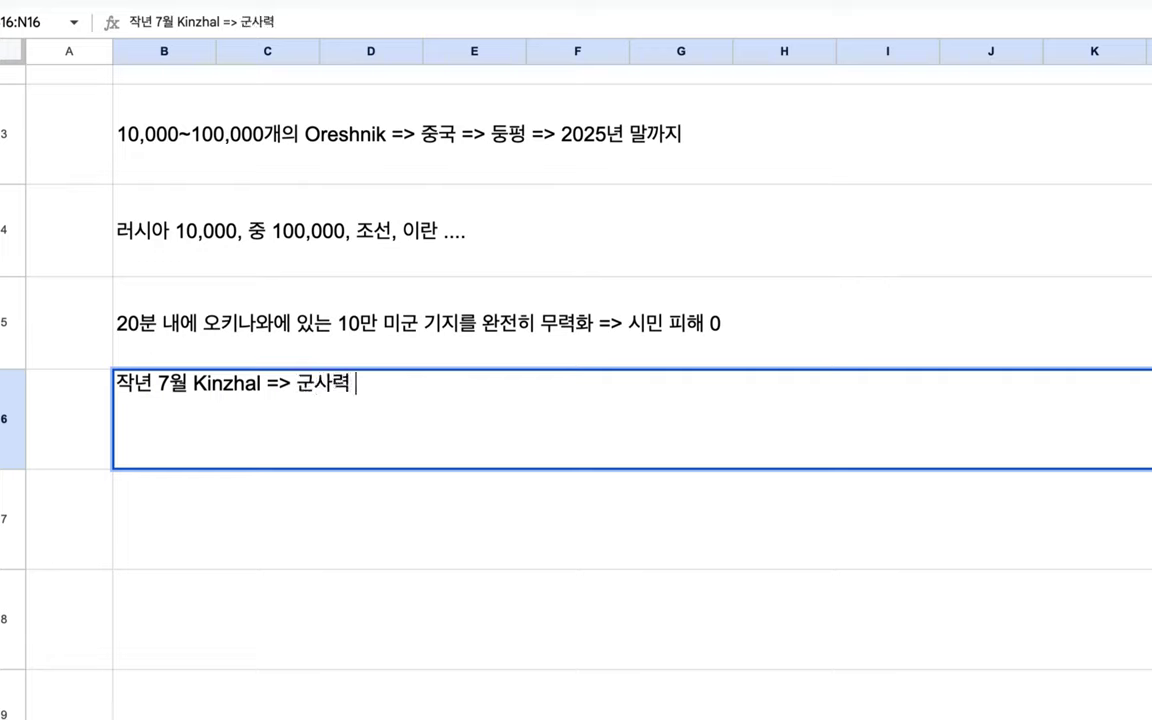
text(순우위는 역전)
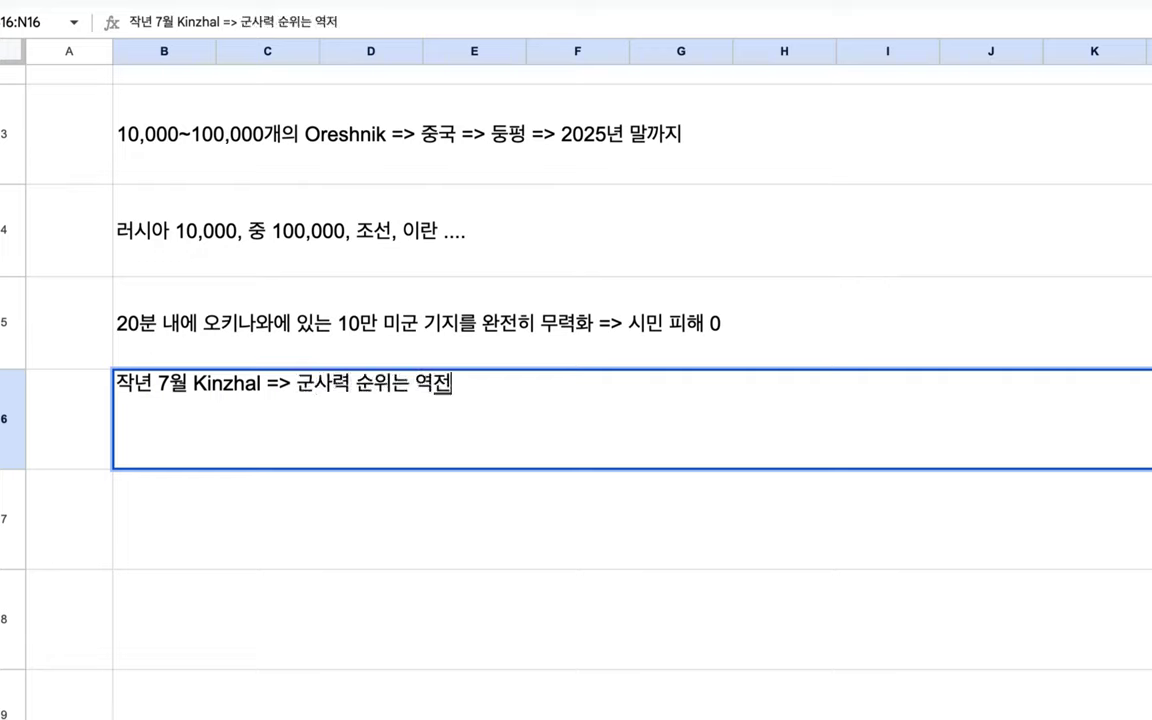
click(298, 383)
text(미러)
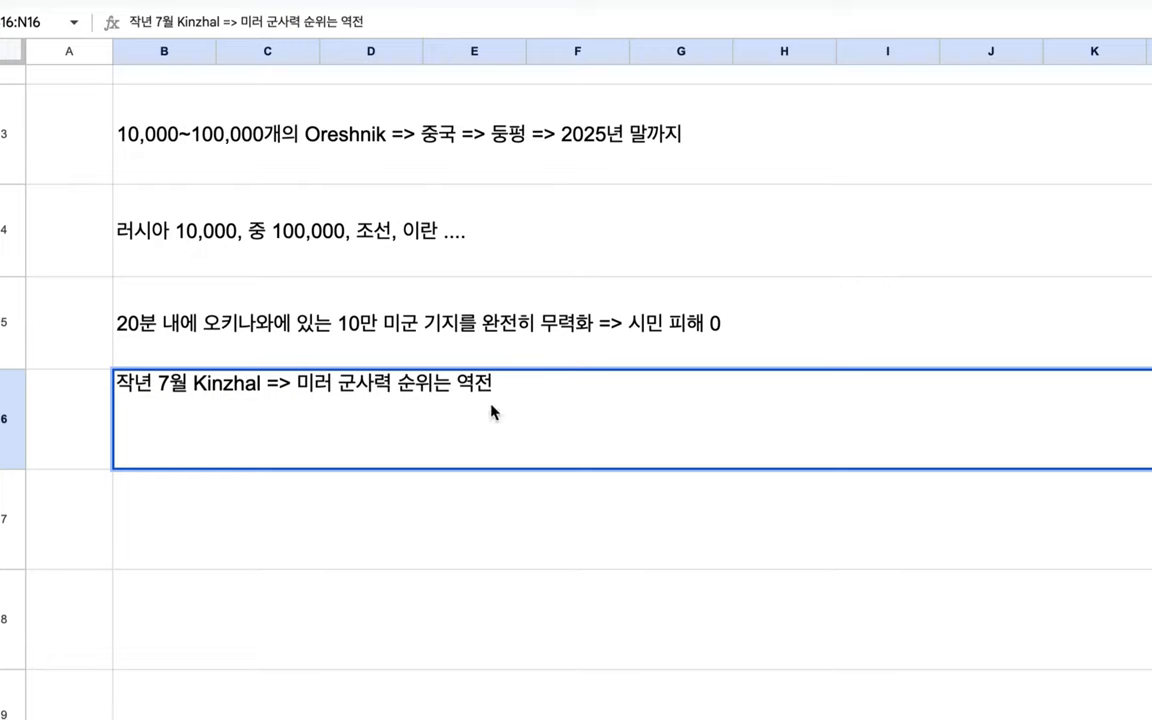
Append the source "=> US News & World Report" to the row 16 entry
click(530, 386)
text(=> US News )
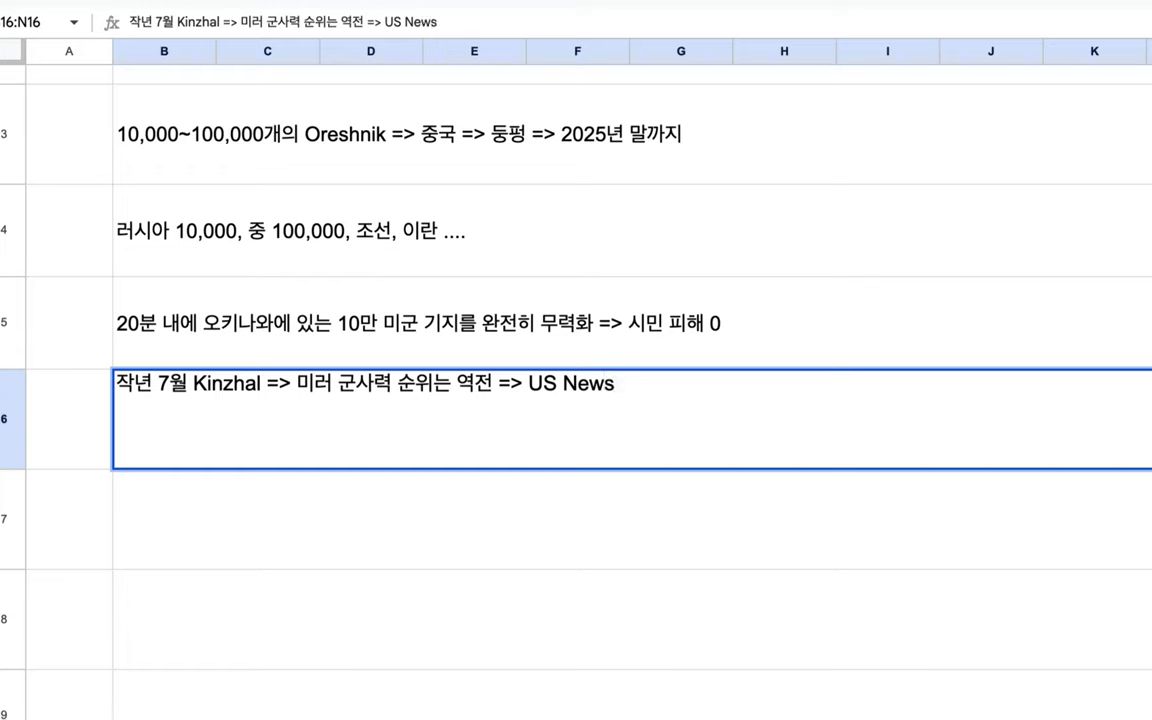
text(& World )
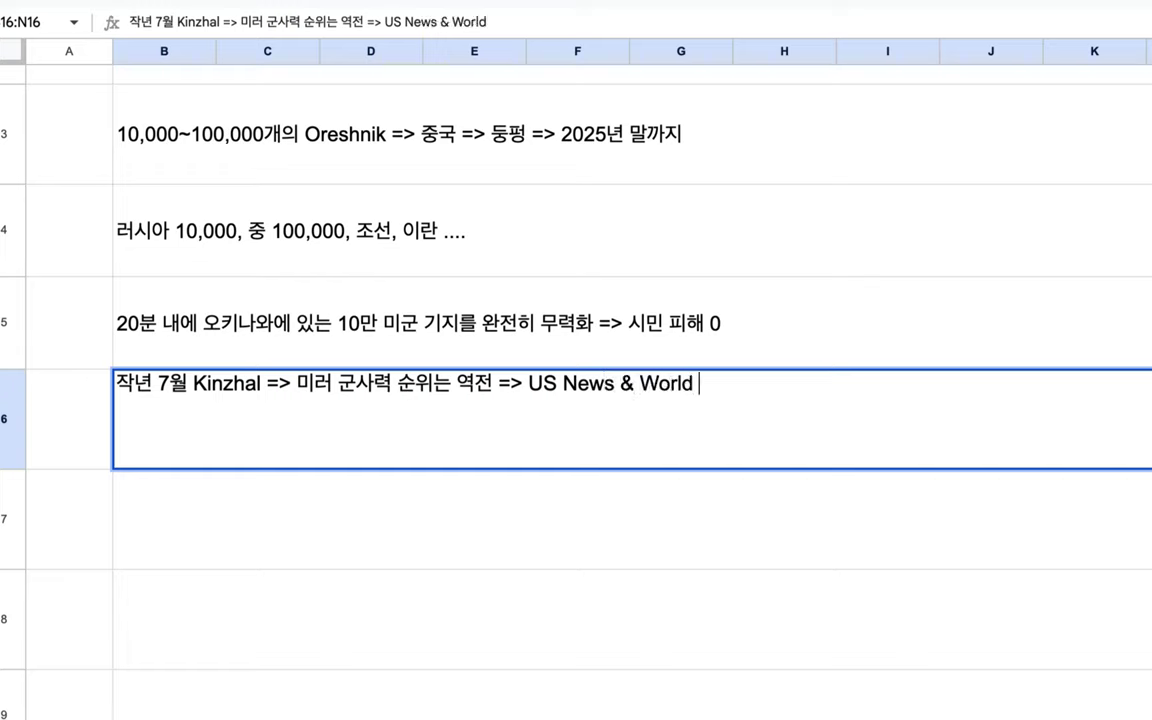
text(Report)
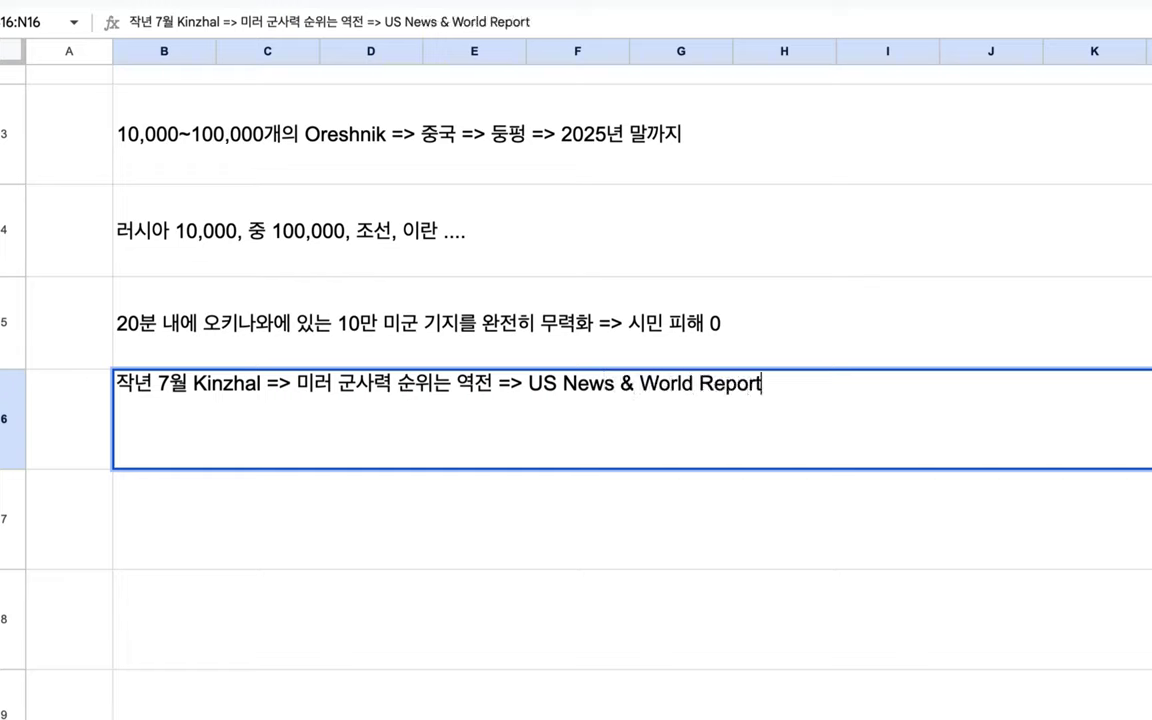
Finish the row 16 entry with "=> 러시아가 세계 군사력 1위 => 쇄기" and commit it
text( => )
text(러시아가)
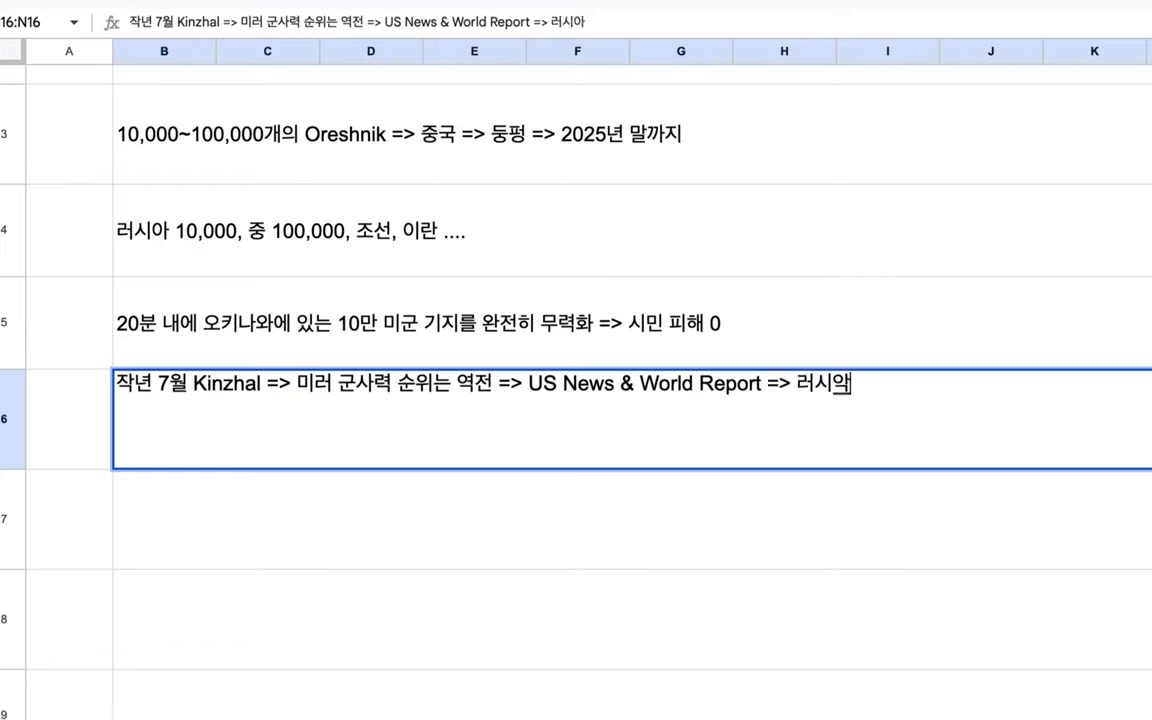
text( 세계 군)
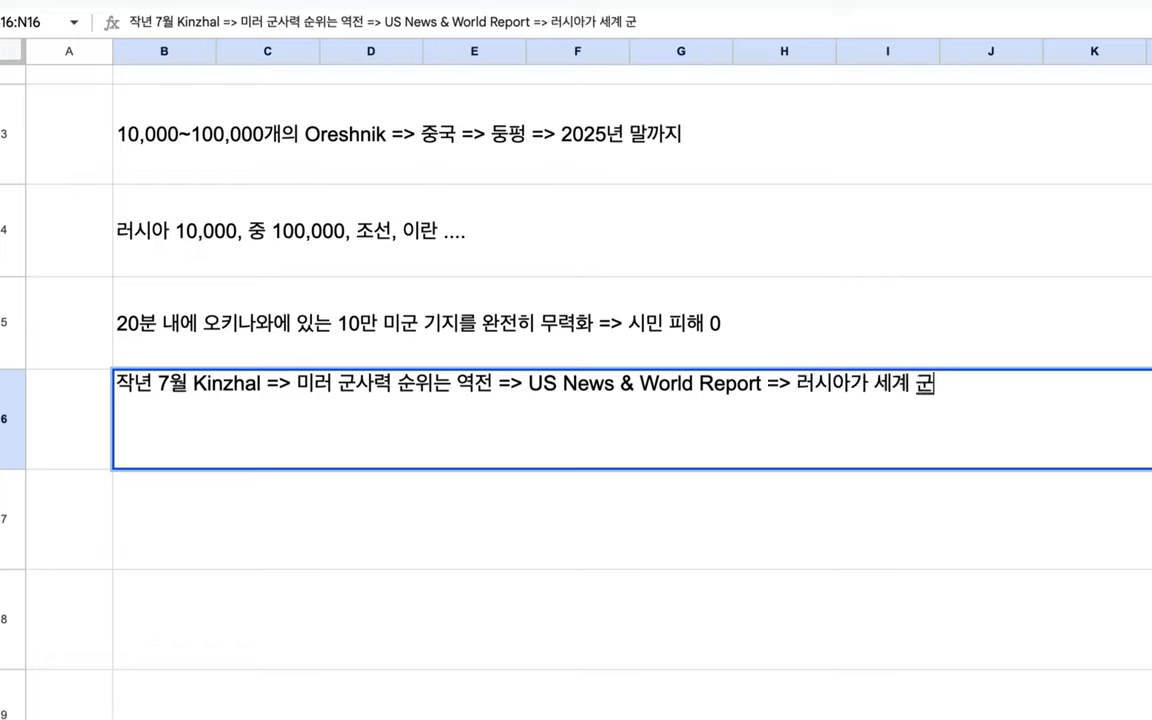
text(사력 1위)
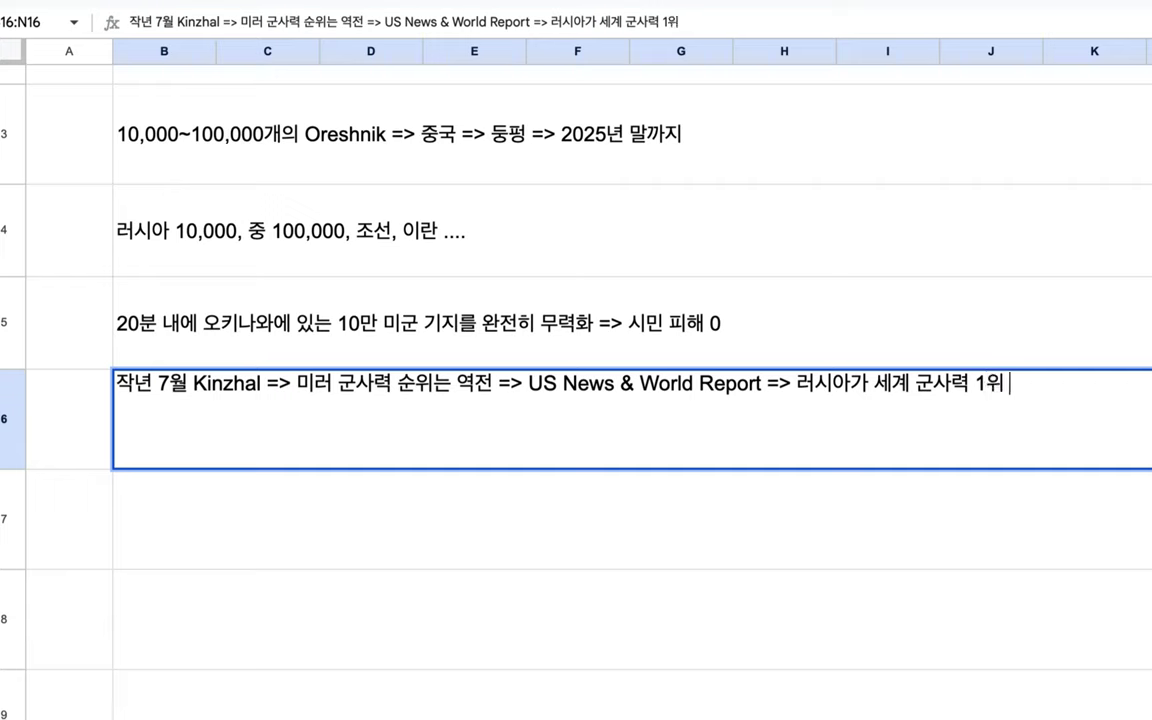
text( => 쇄기)
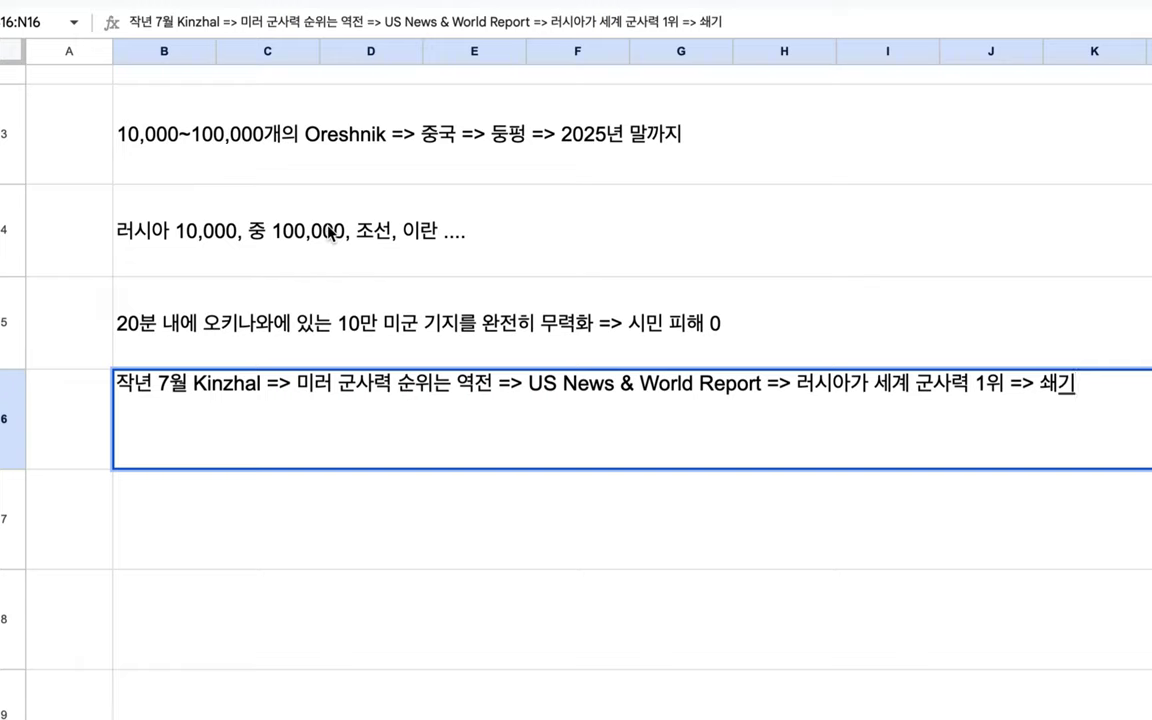
key(Return)
Begin the row 17 entry with "미국의 진퇴양난 =>"
scroll(352, 481, down, 3)
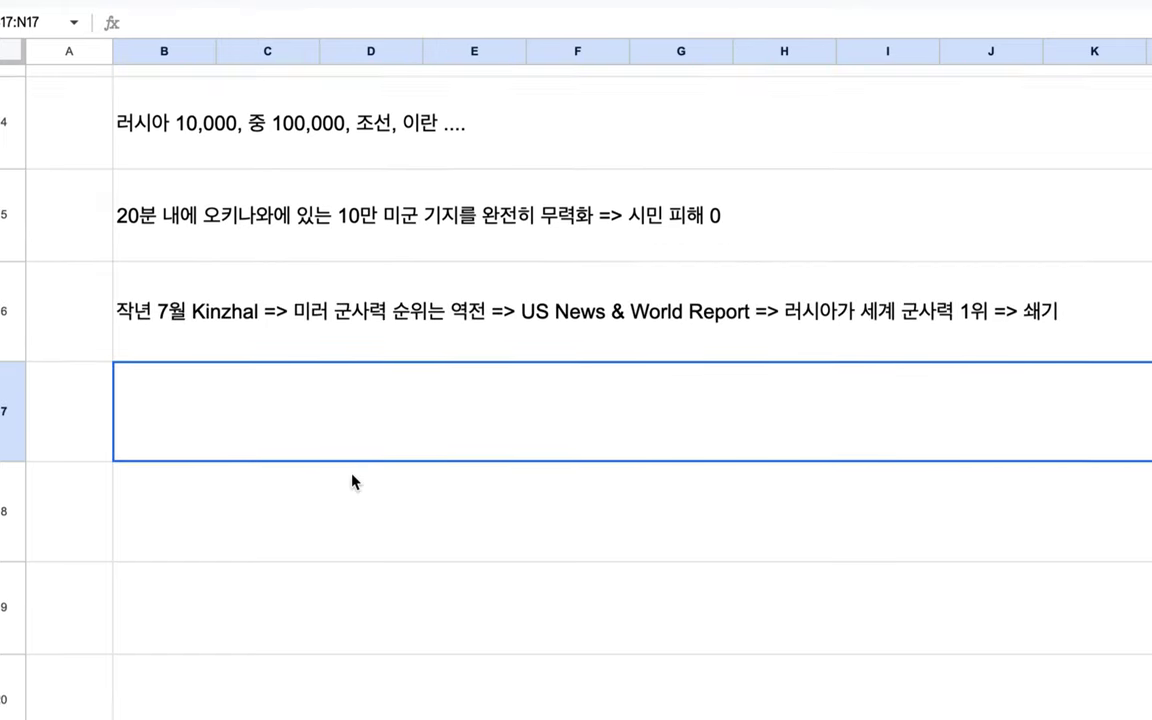
double_click(254, 342)
text(미국)
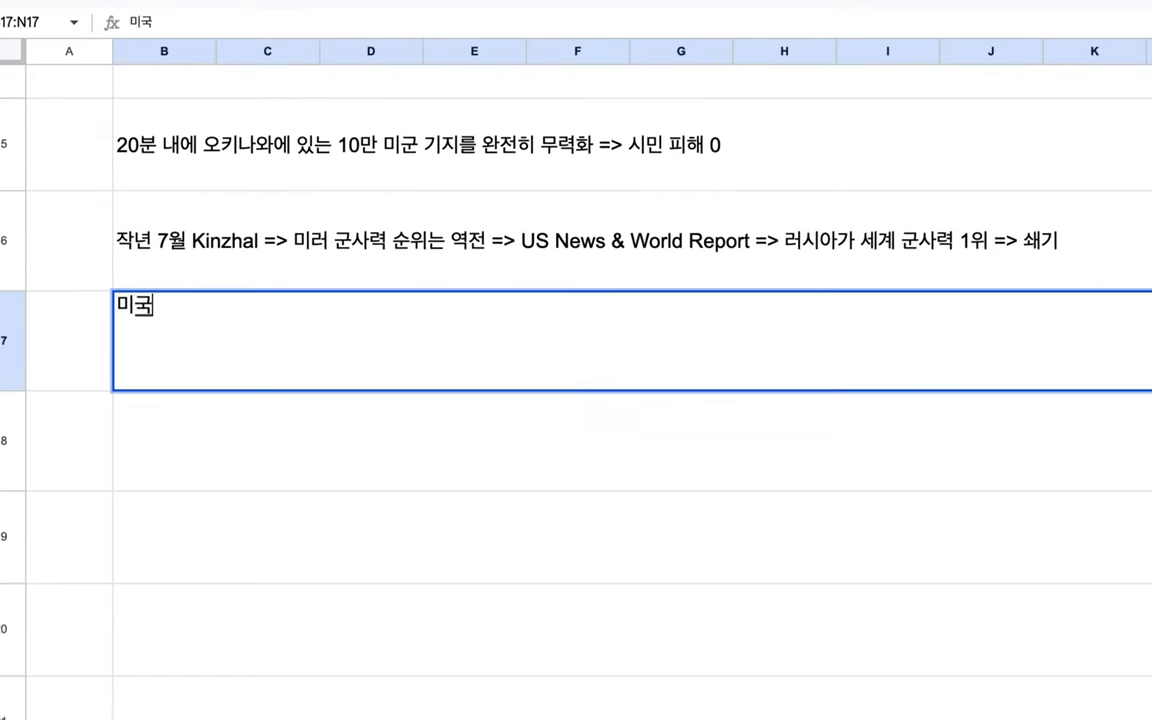
text( 진퇴)
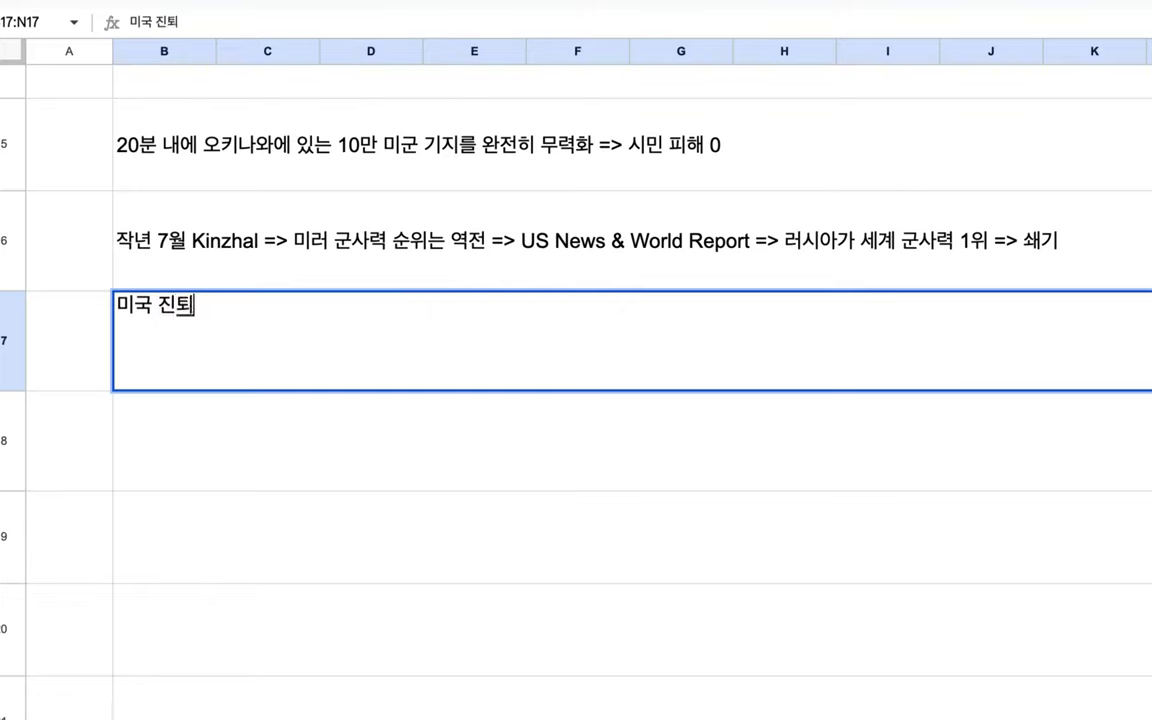
text(양나)
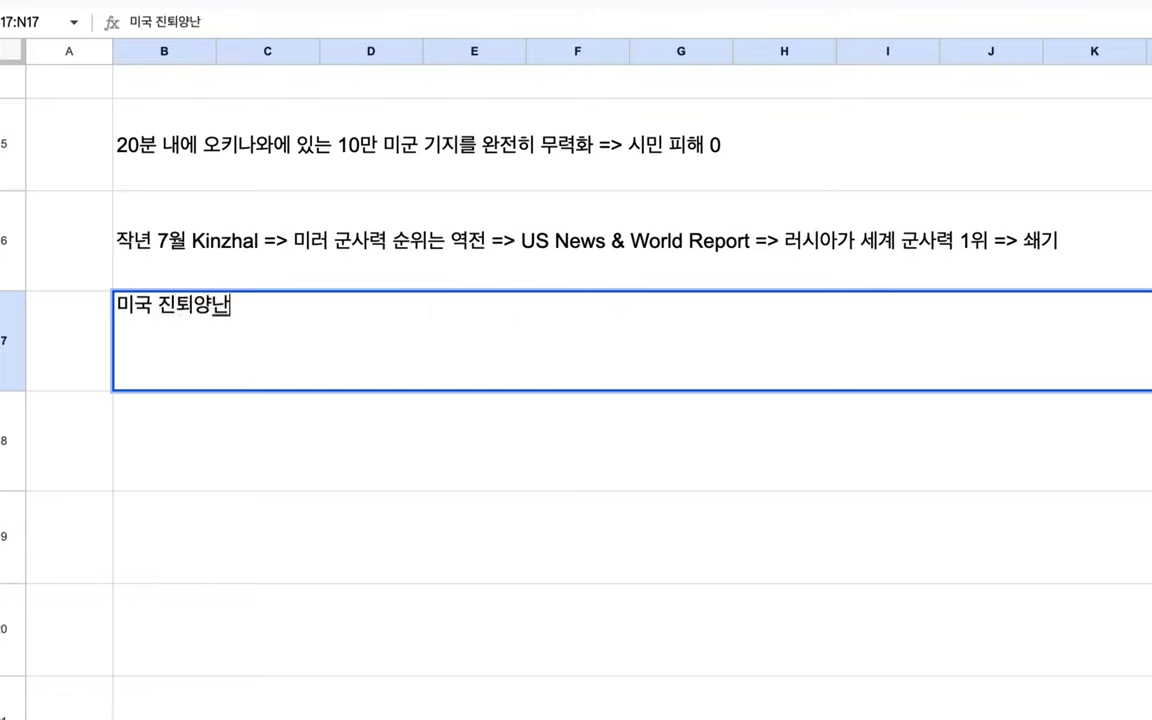
click(158, 318)
text(ㅇㅢ)
click(270, 298)
text(=> )
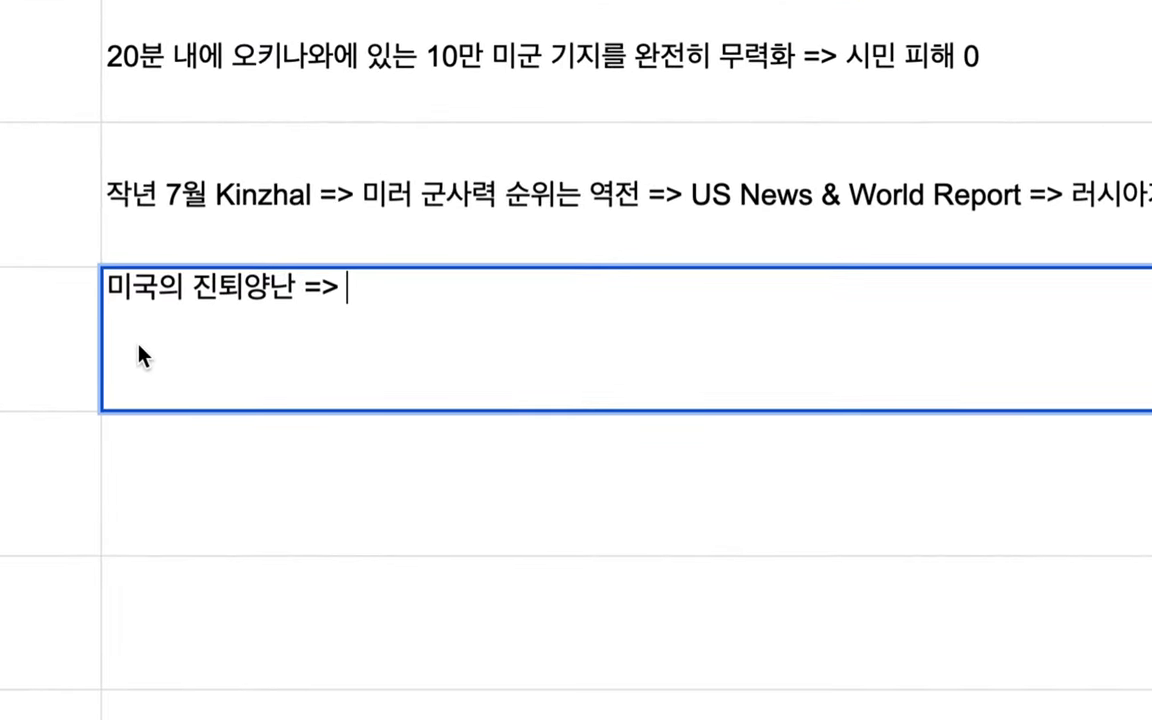
Continue the row 17 entry after the arrow with "해외 주둔 군"
text(해외 )
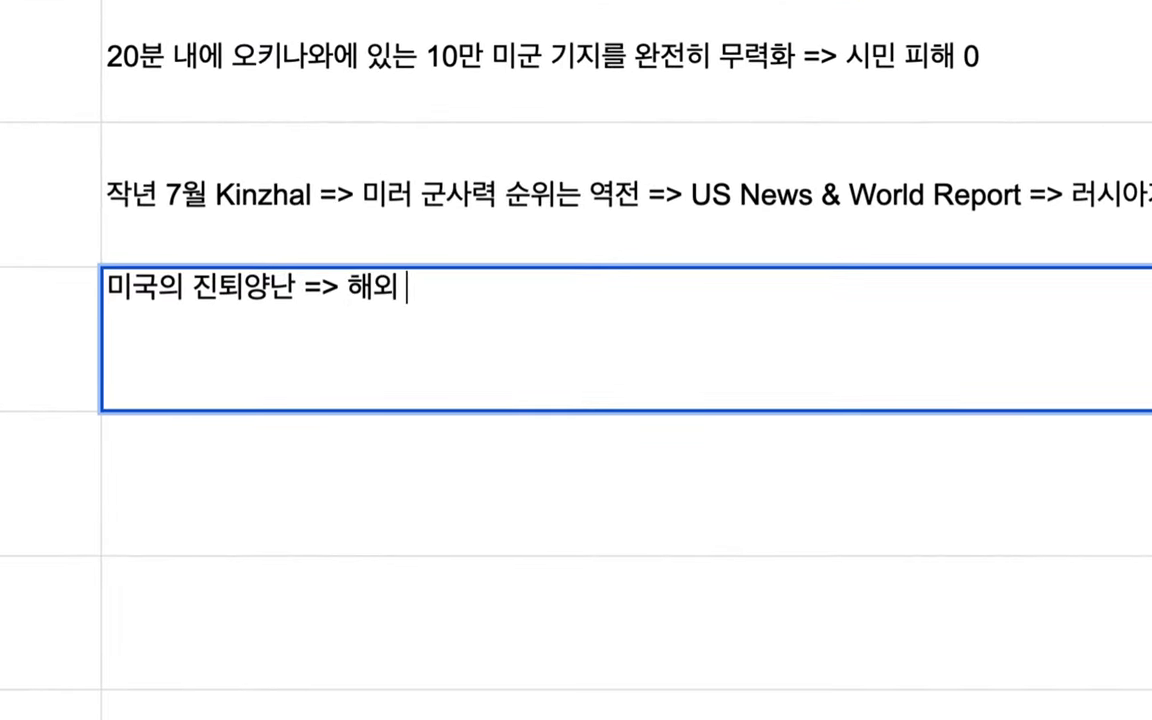
text(준)
text(둔 )
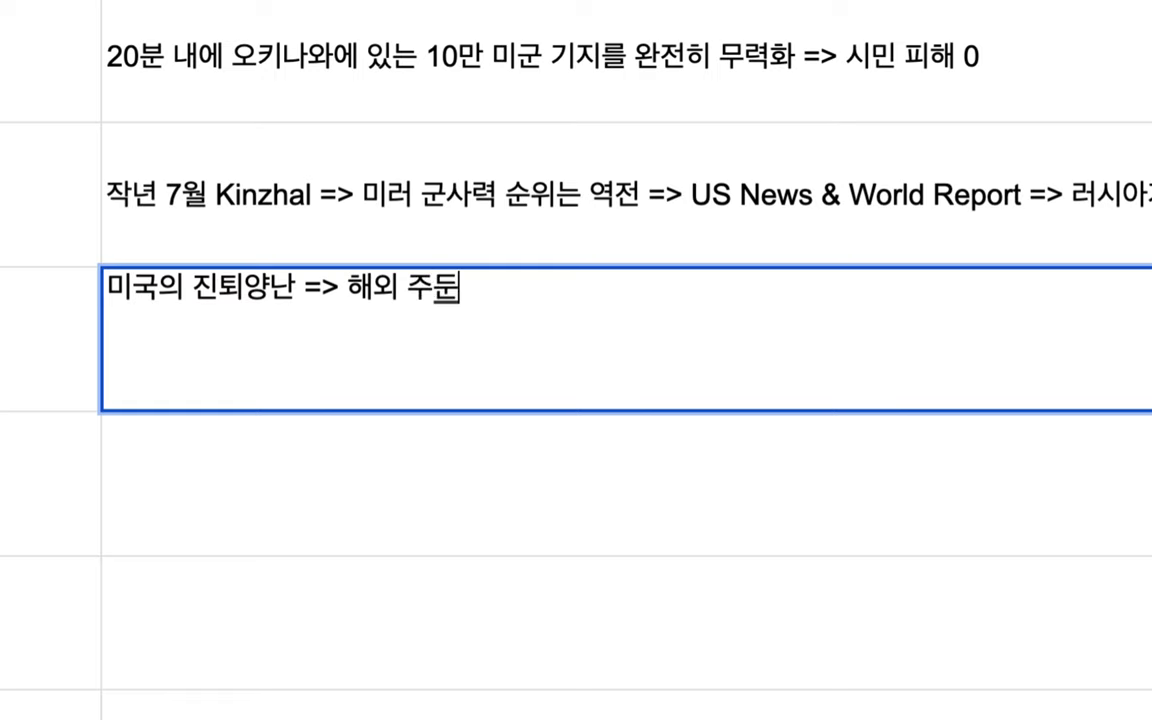
text(ㄱ군ㄱ사ㅂ)
key(BackSpace)
key(BackSpace)
key(BackSpace)
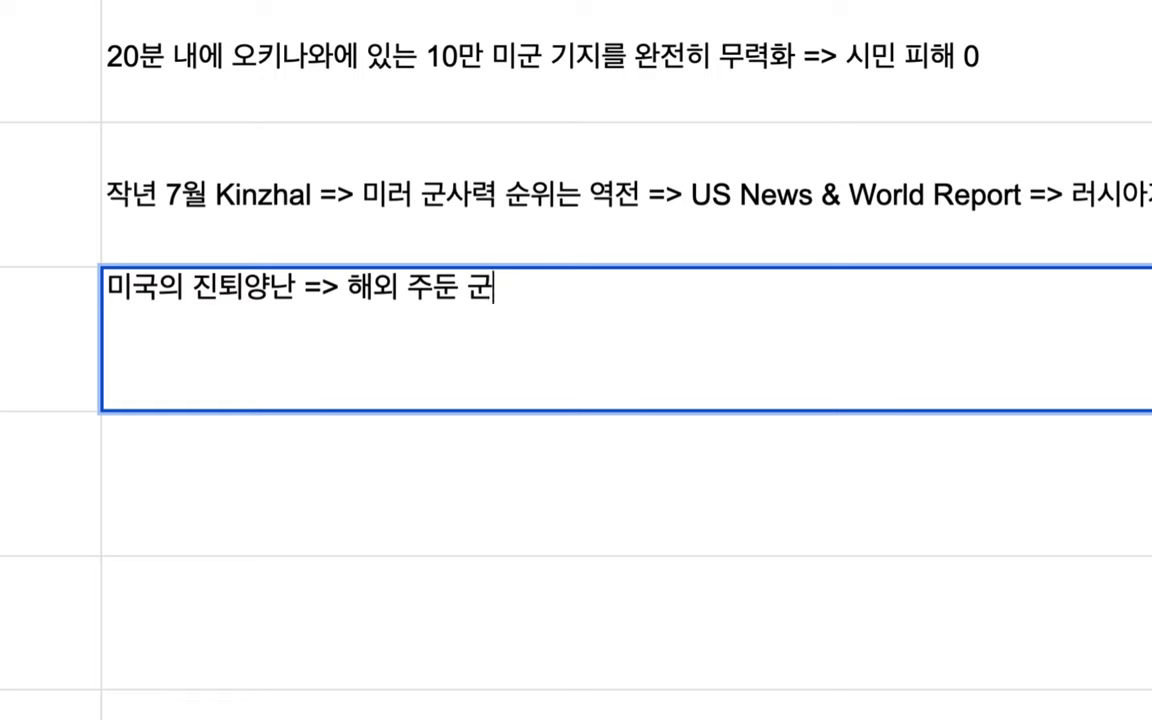